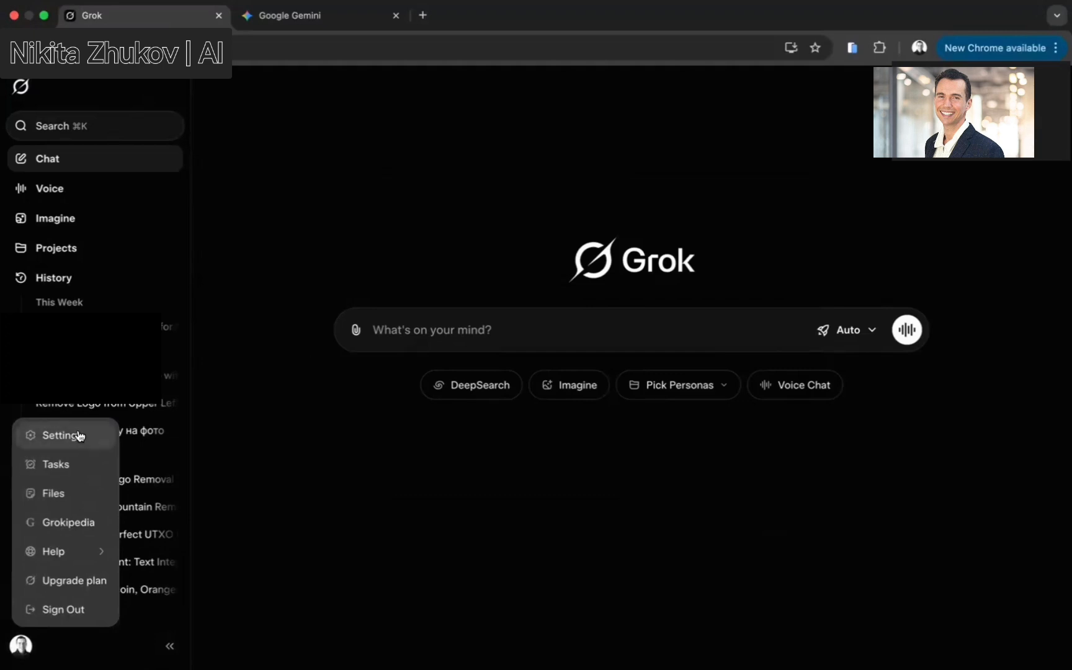
# Turn off Enable Automatic Video Generation in the Behavior settings, then open Imagine
pyautogui.click(56, 434)
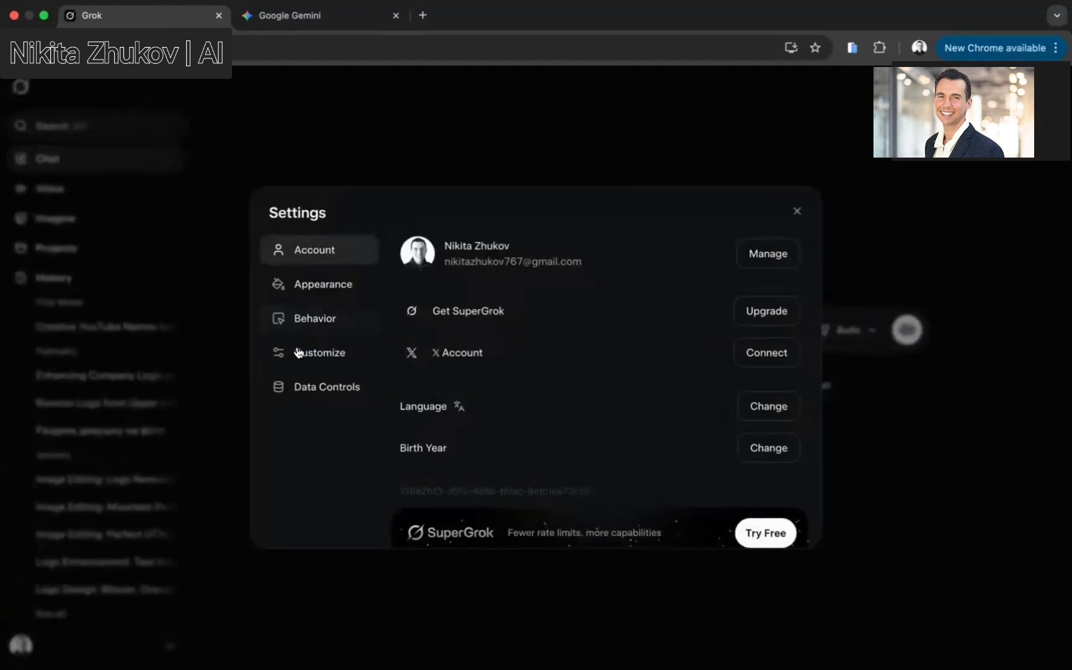
pyautogui.click(312, 325)
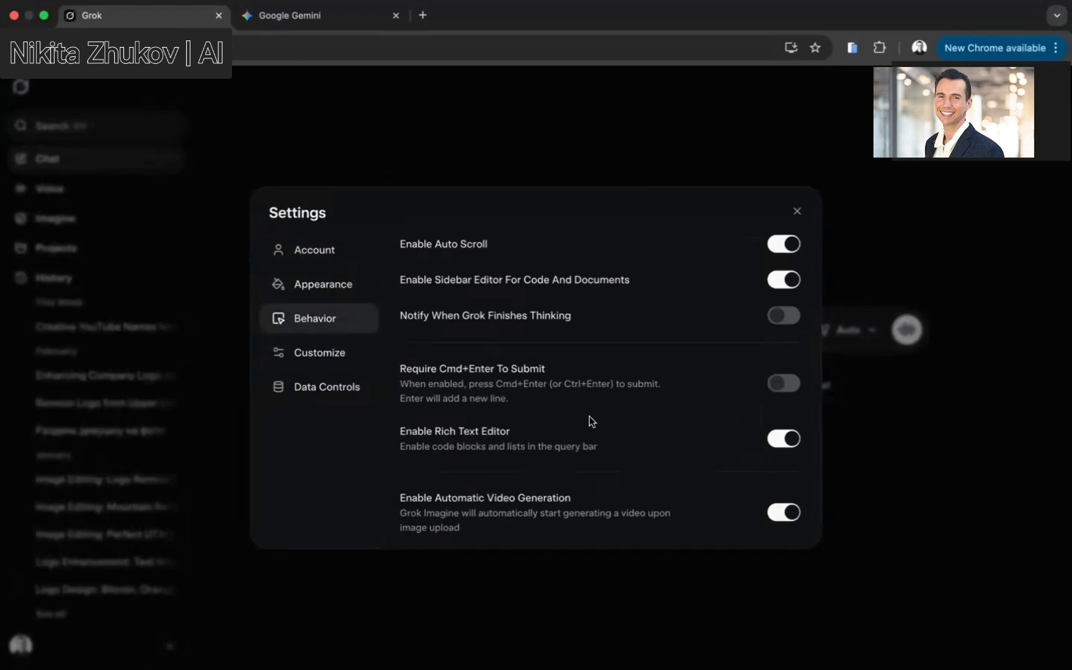
pyautogui.scroll(-1, 591, 421)
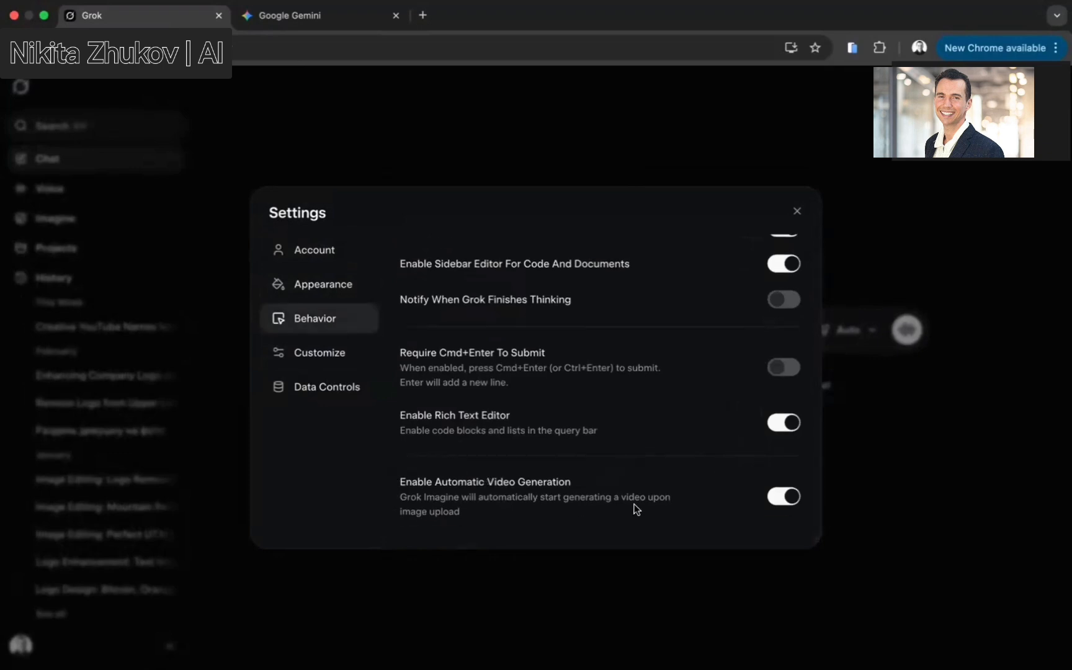
pyautogui.moveTo(400, 475); pyautogui.dragTo(568, 478)
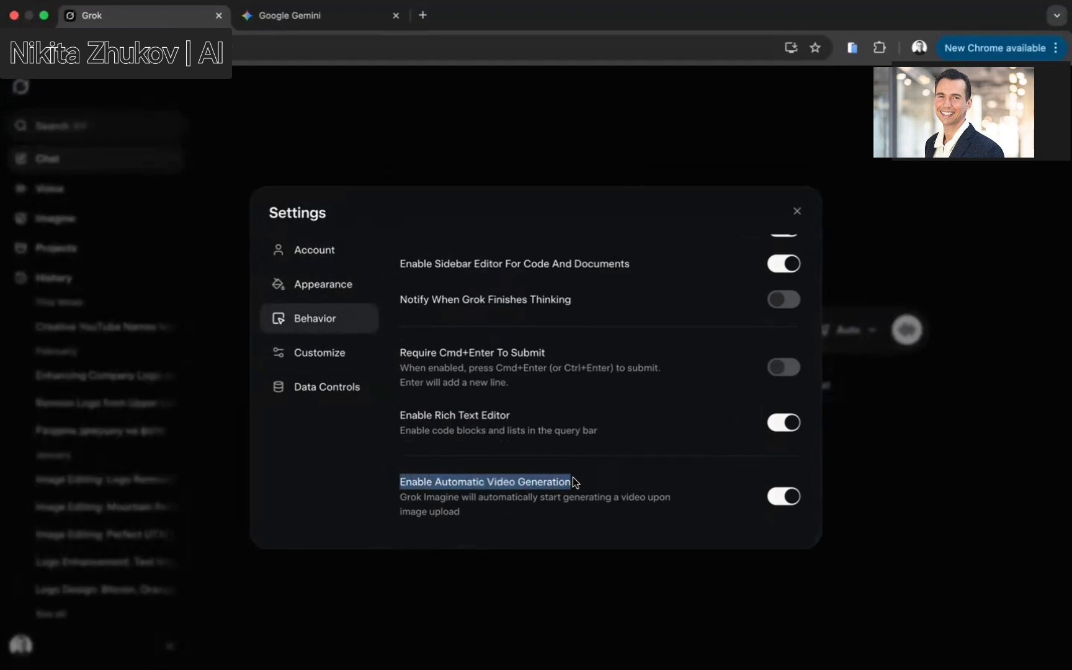
pyautogui.click(787, 499)
pyautogui.click(796, 210)
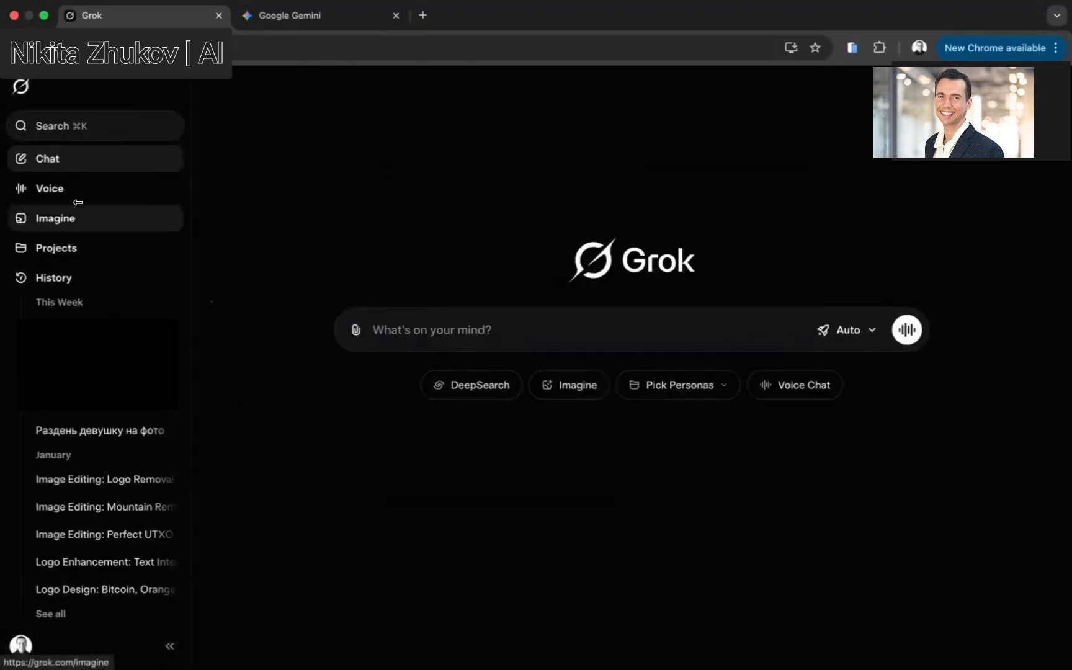
pyautogui.click(55, 219)
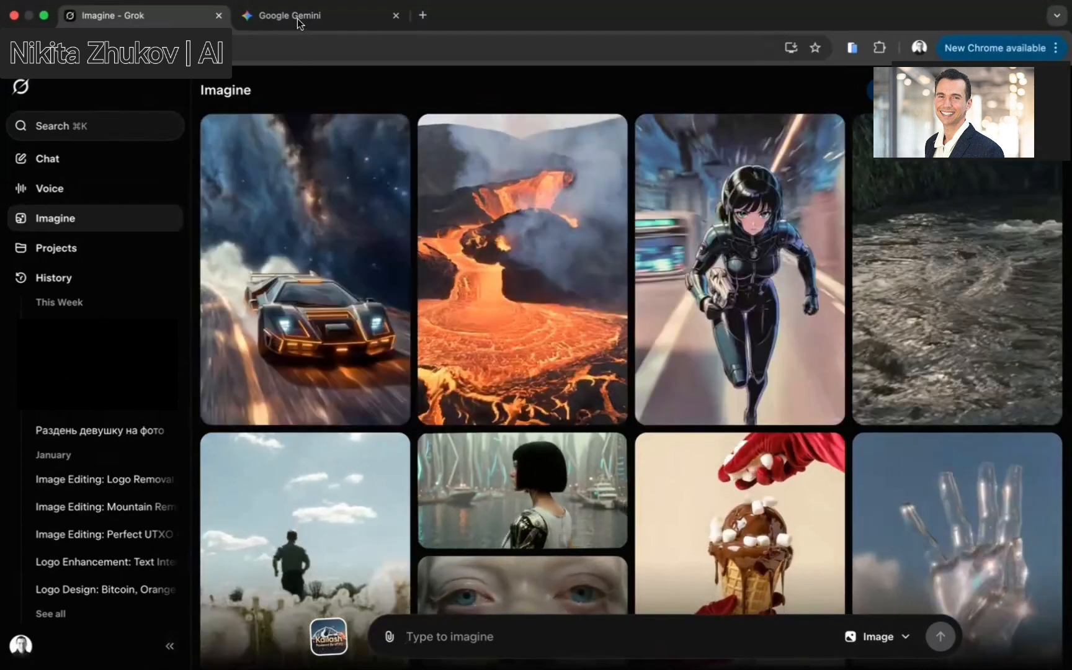
# Switch to Gemini and submit the prompt requesting a 60-second Pixar-style short film script about Jack with Grok 4.1 scene prompts
pyautogui.click(299, 19)
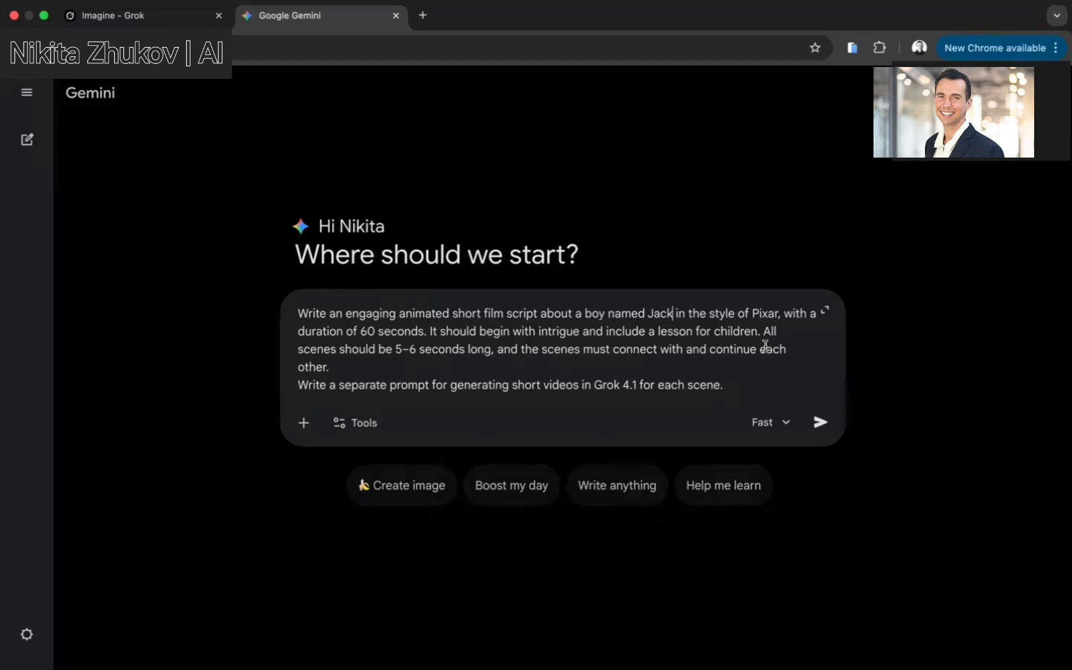
pyautogui.moveTo(303, 308); pyautogui.dragTo(713, 393)
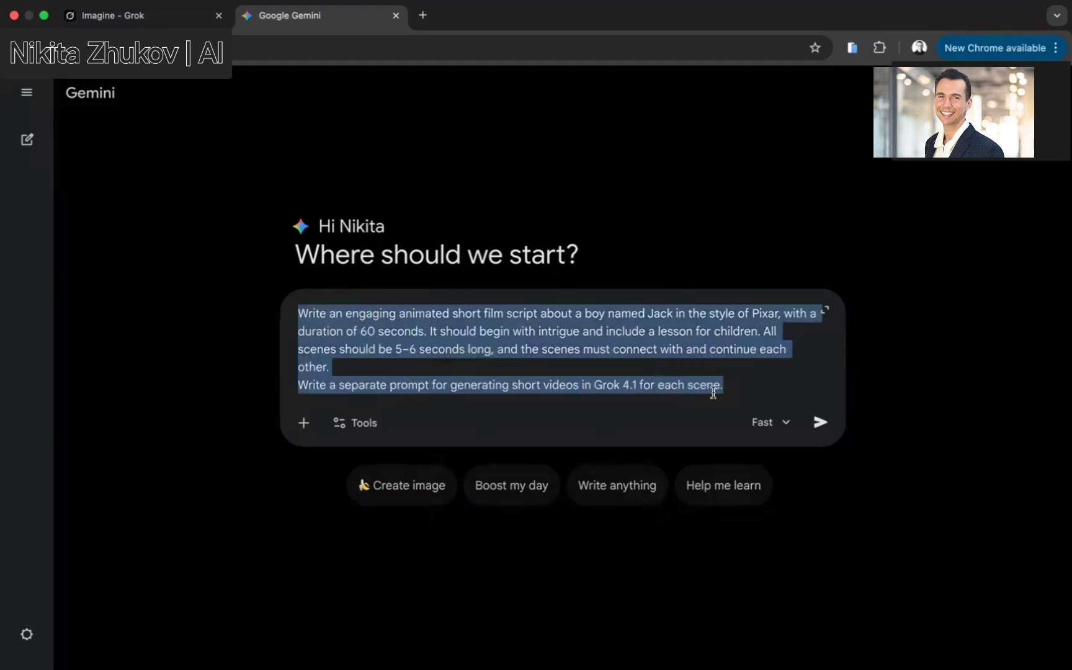
pyautogui.click(727, 389)
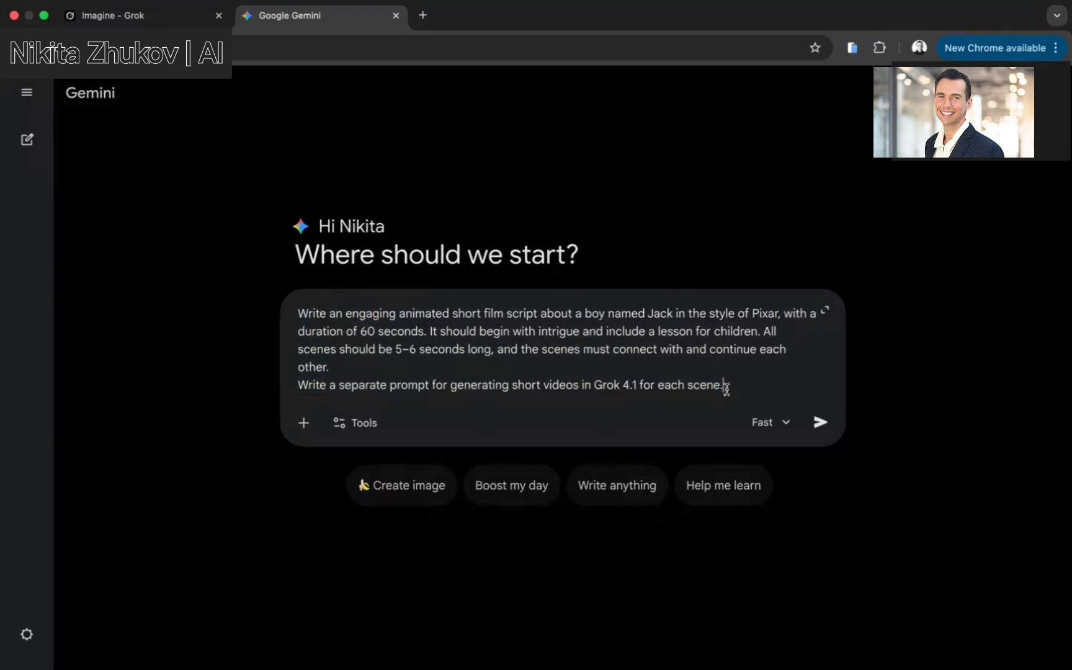
pyautogui.click(820, 422)
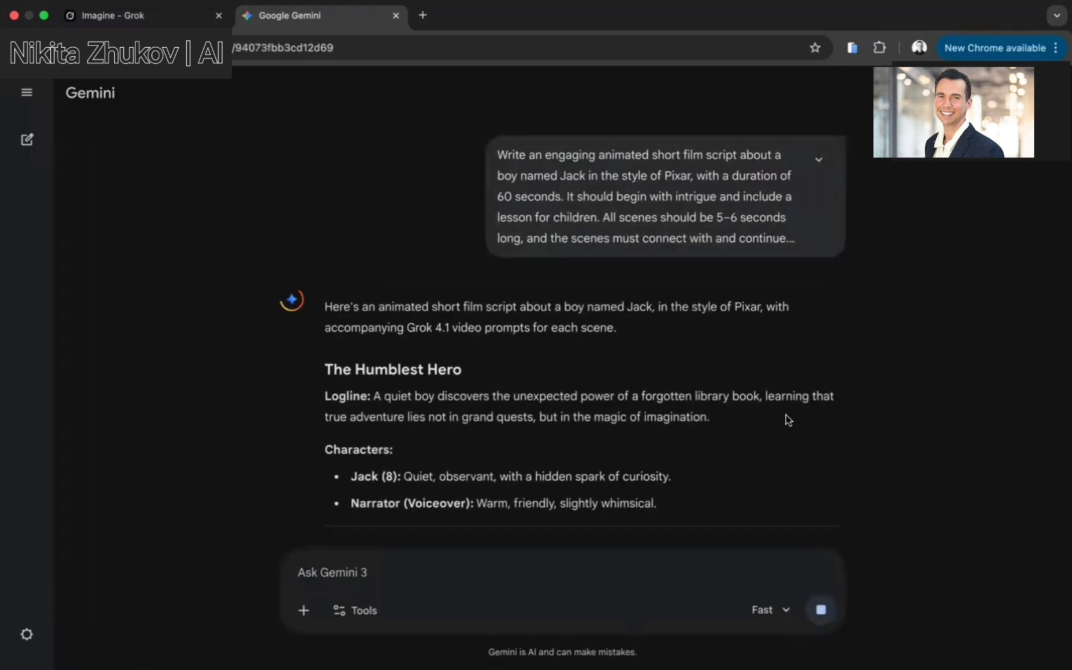
# Copy the Scene 1 Grok 4.1 prompt from Gemini's reply and paste it into the Imagine prompt box
pyautogui.scroll(-4, 527, 385)
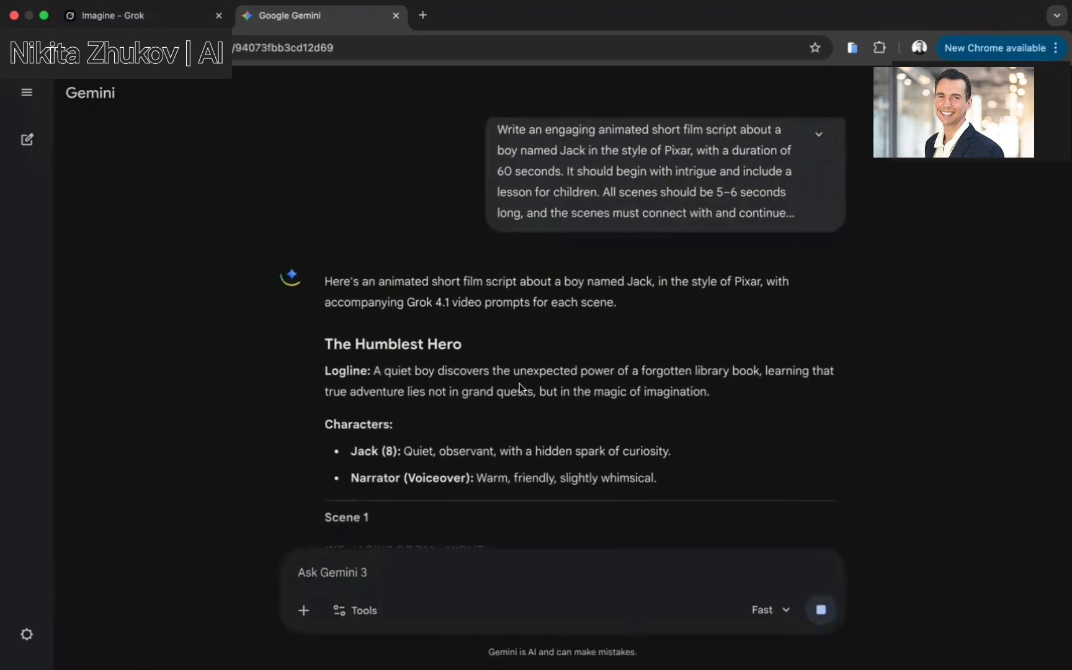
pyautogui.scroll(-7, 521, 388)
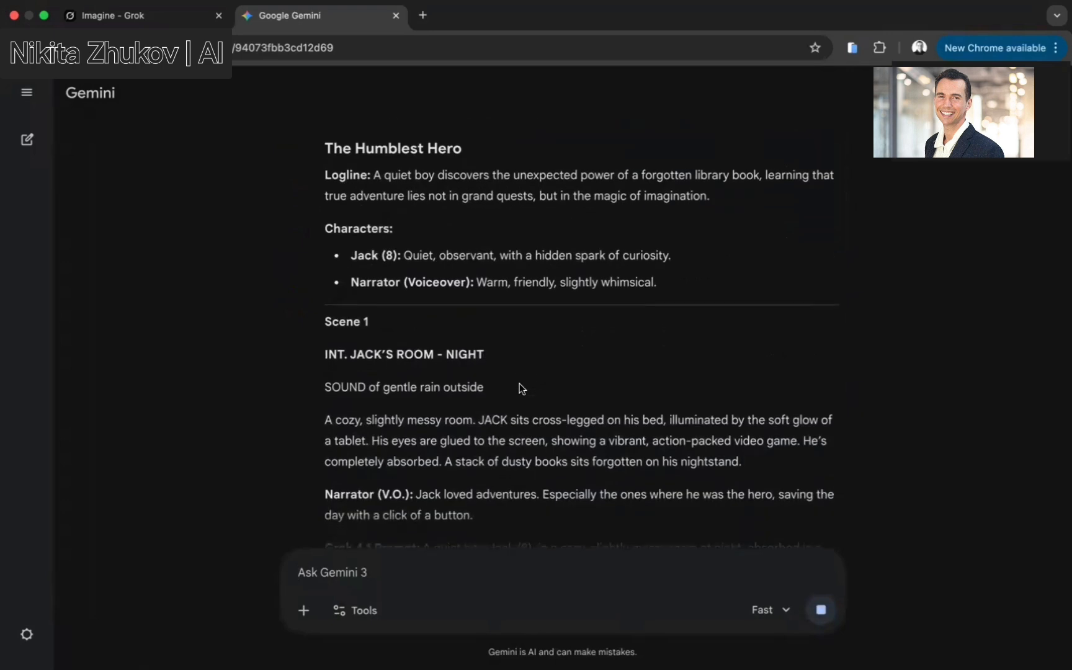
pyautogui.scroll(-1, 520, 386)
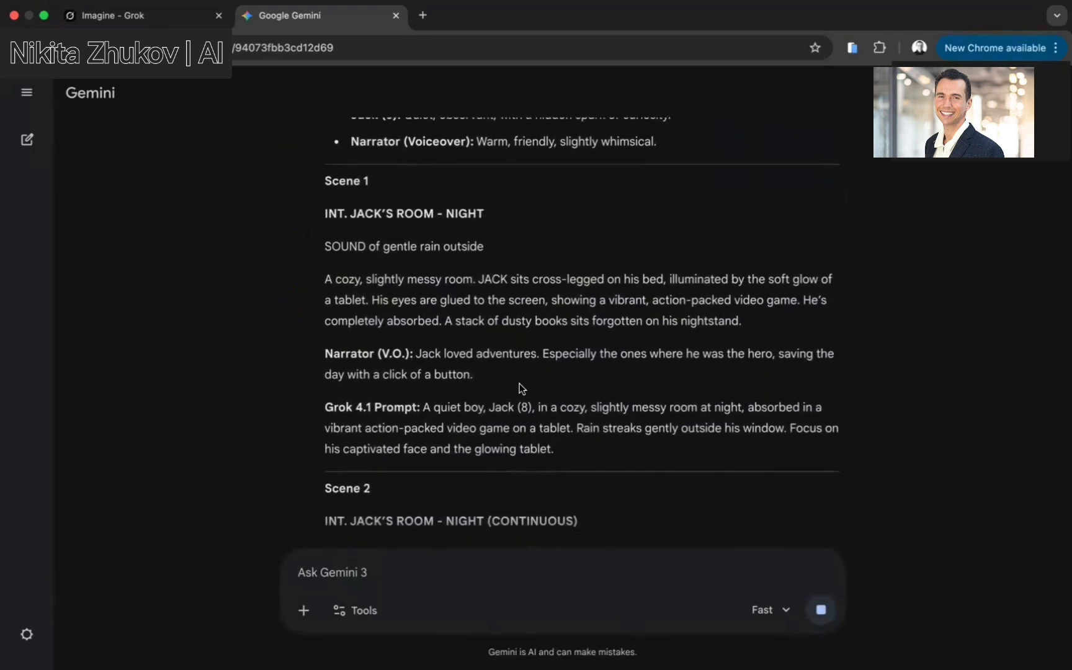
pyautogui.scroll(-1, 515, 383)
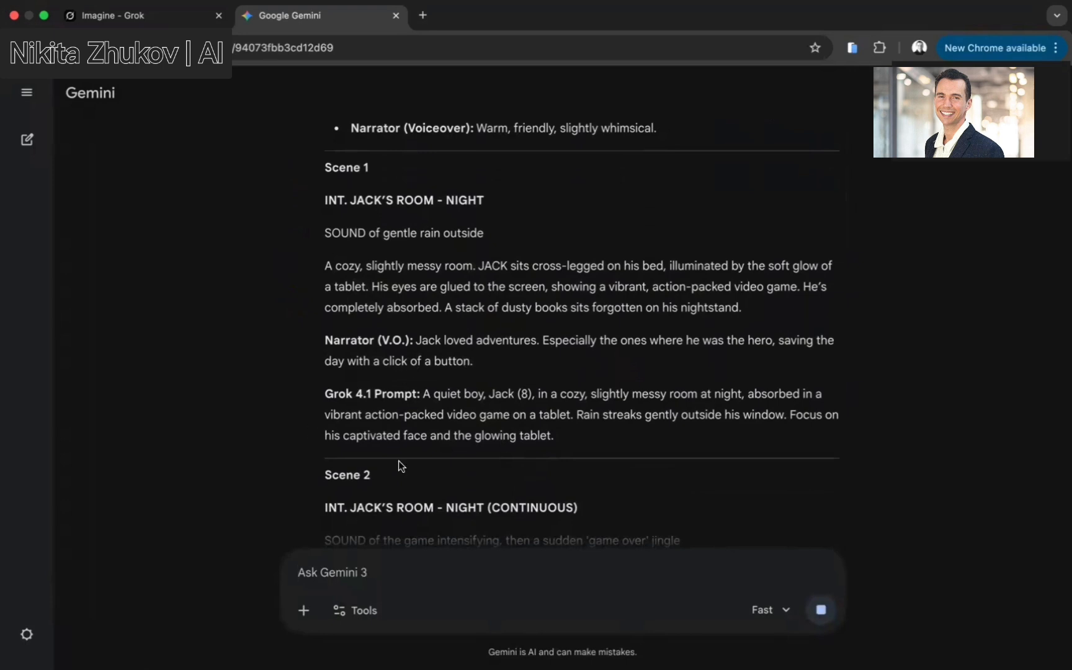
pyautogui.scroll(1, 464, 416)
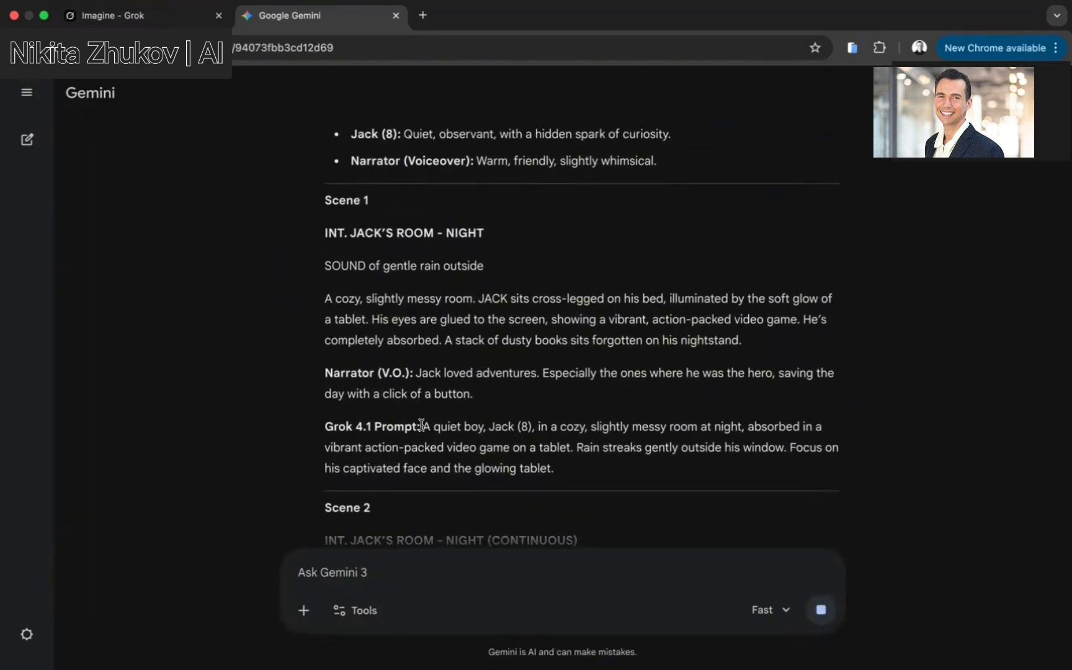
pyautogui.moveTo(421, 425); pyautogui.dragTo(563, 470)
pyautogui.press('super+c')
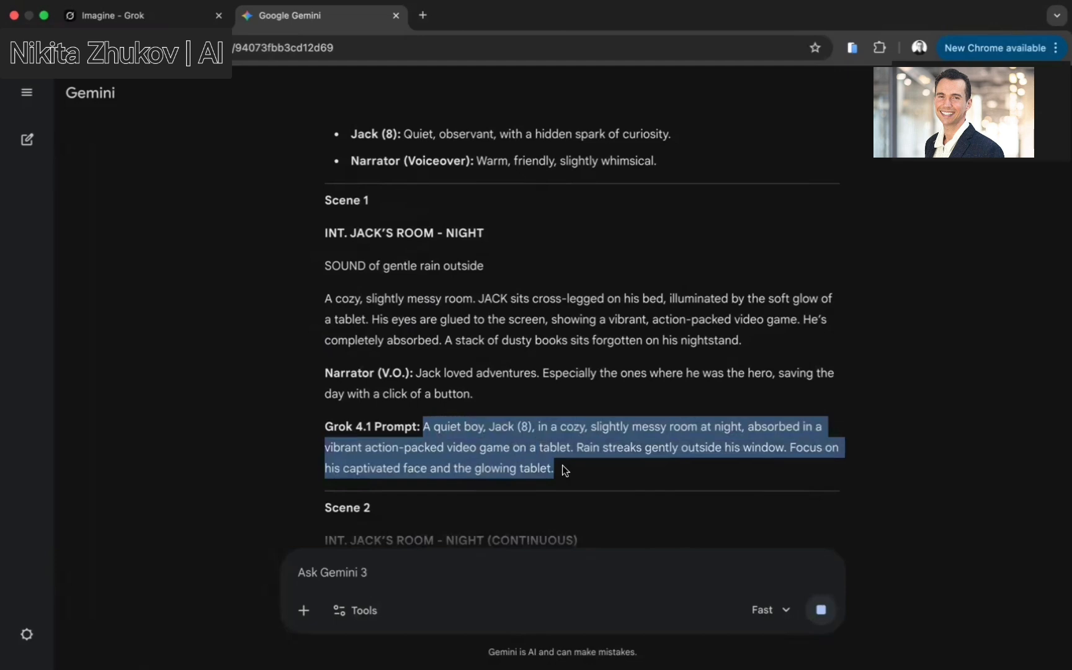
pyautogui.click(144, 17)
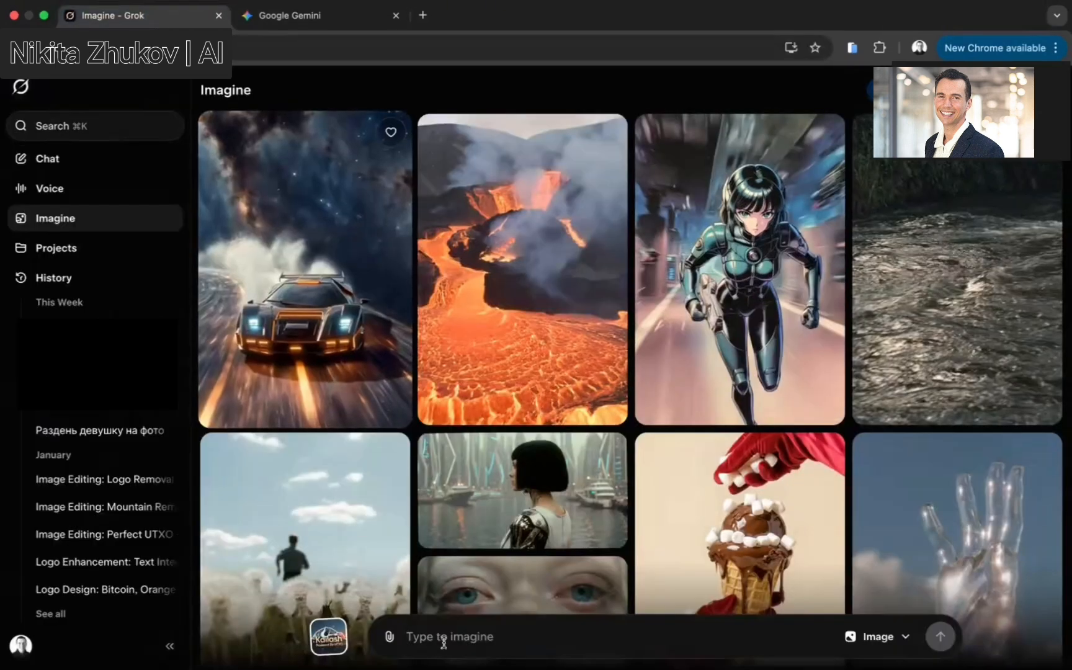
pyautogui.click(435, 631)
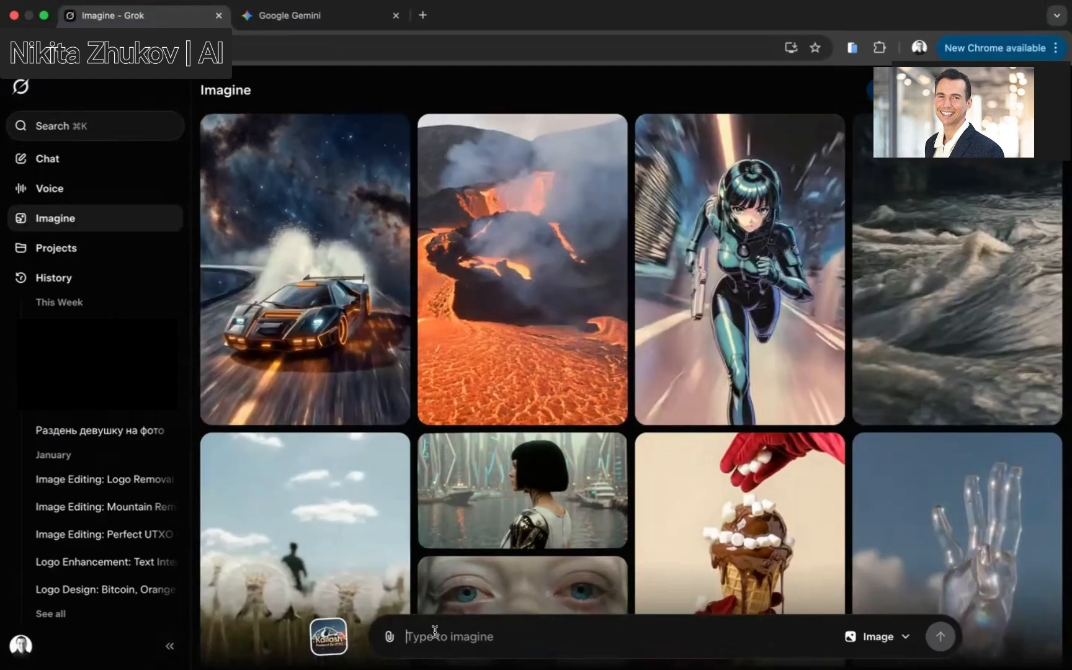
pyautogui.press('super+v')
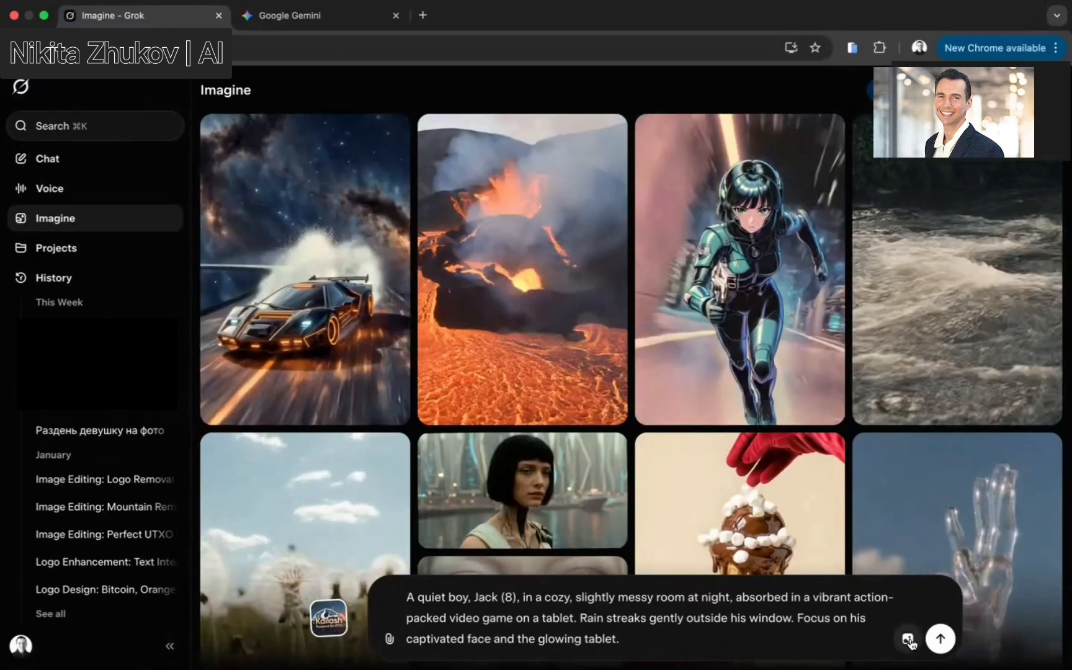
# Set the aspect ratio to 16:9 and generate images from the pasted prompt
pyautogui.click(908, 640)
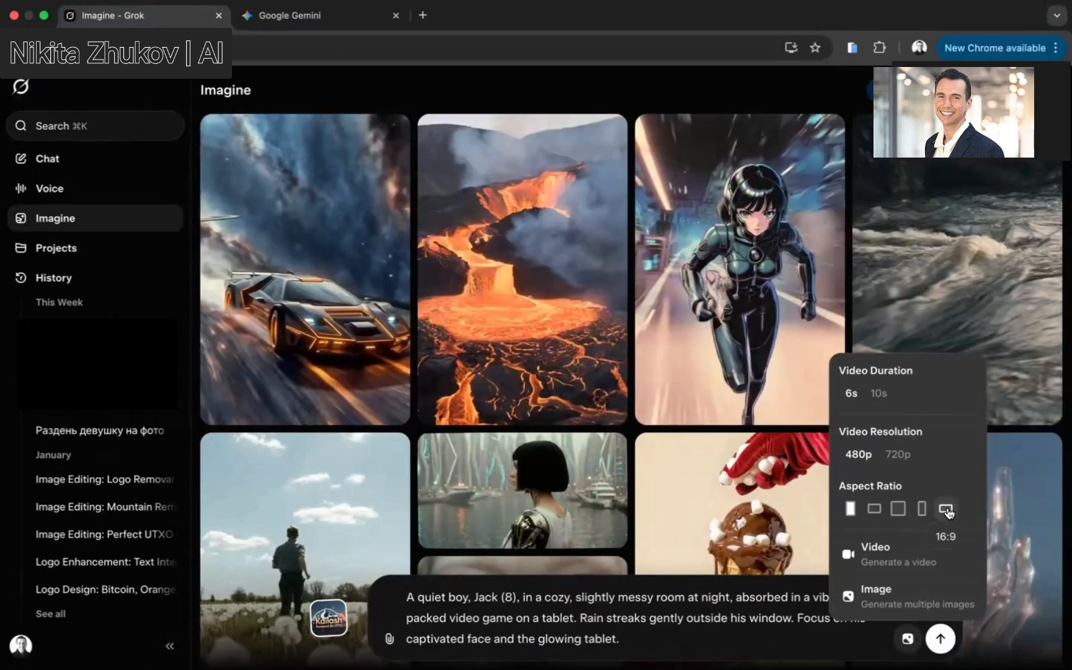
pyautogui.click(946, 509)
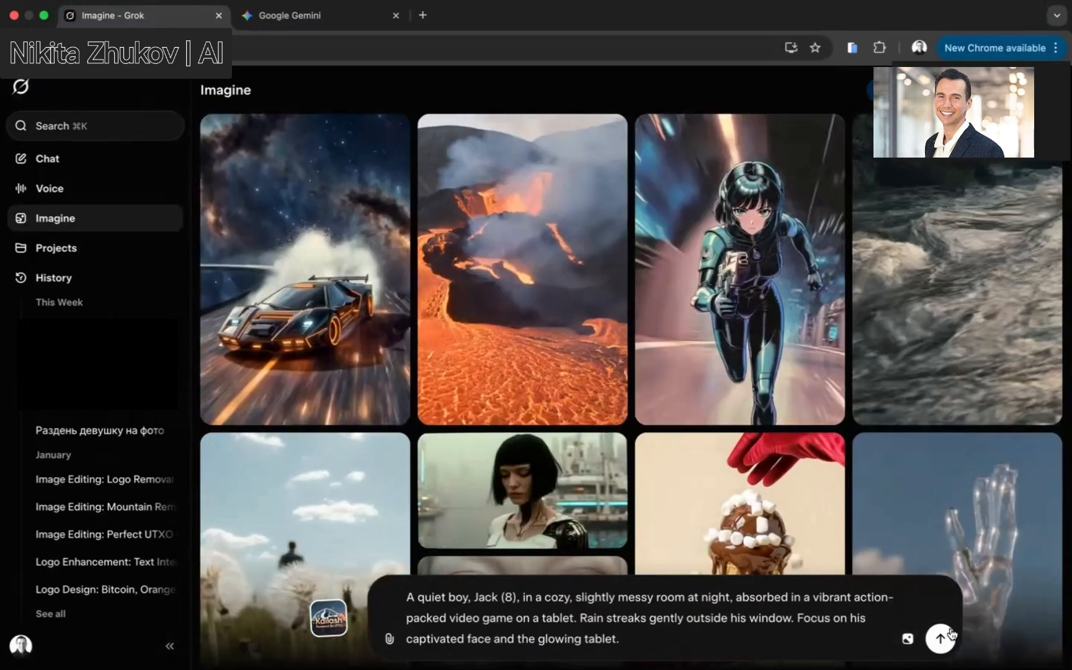
pyautogui.click(941, 637)
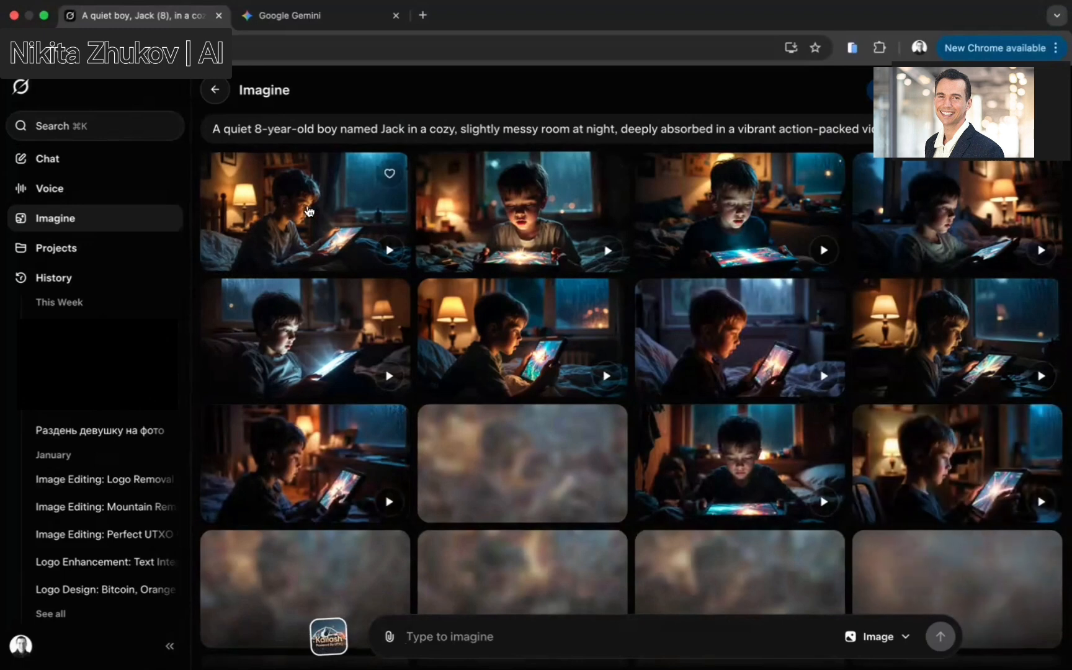
# Open the first generated image of Jack with the tablet and download it
pyautogui.click(307, 209)
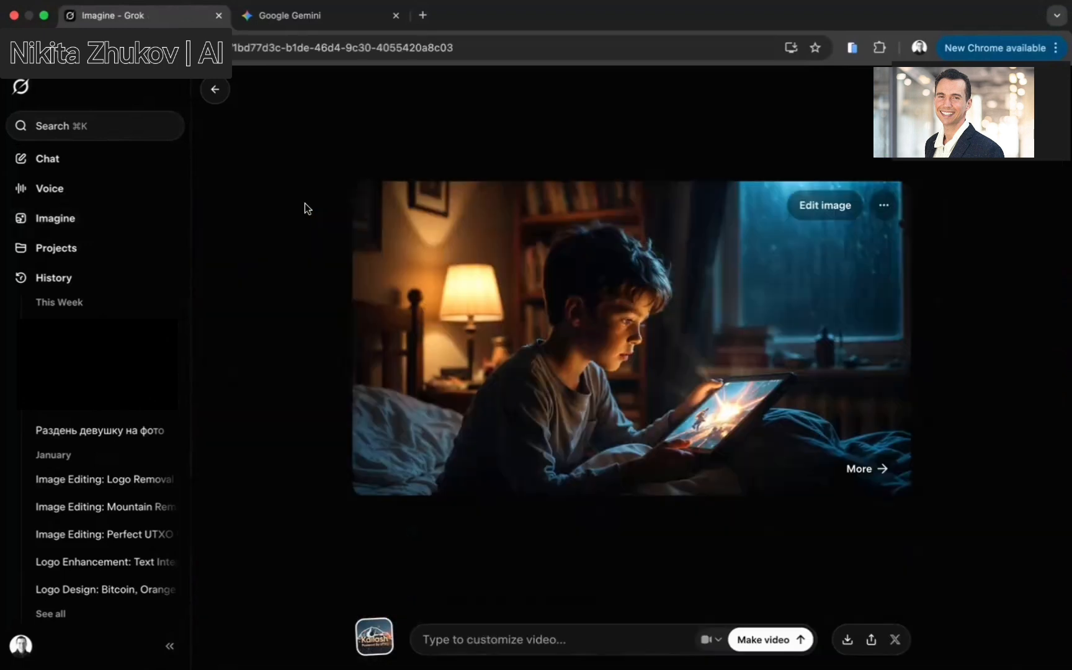
pyautogui.click(884, 205)
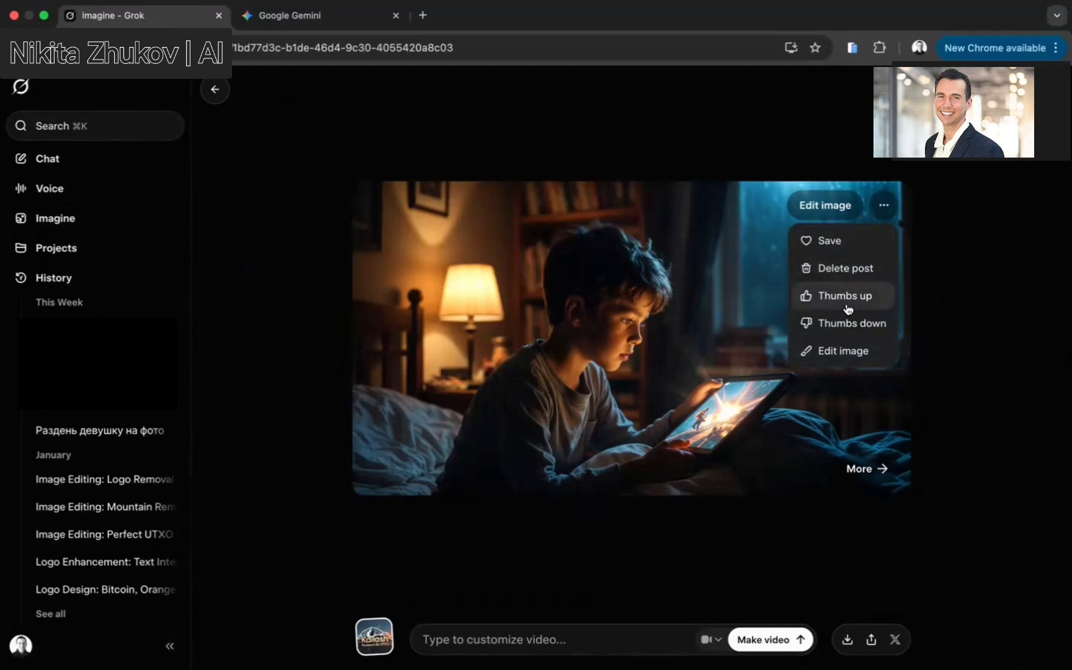
pyautogui.click(846, 643)
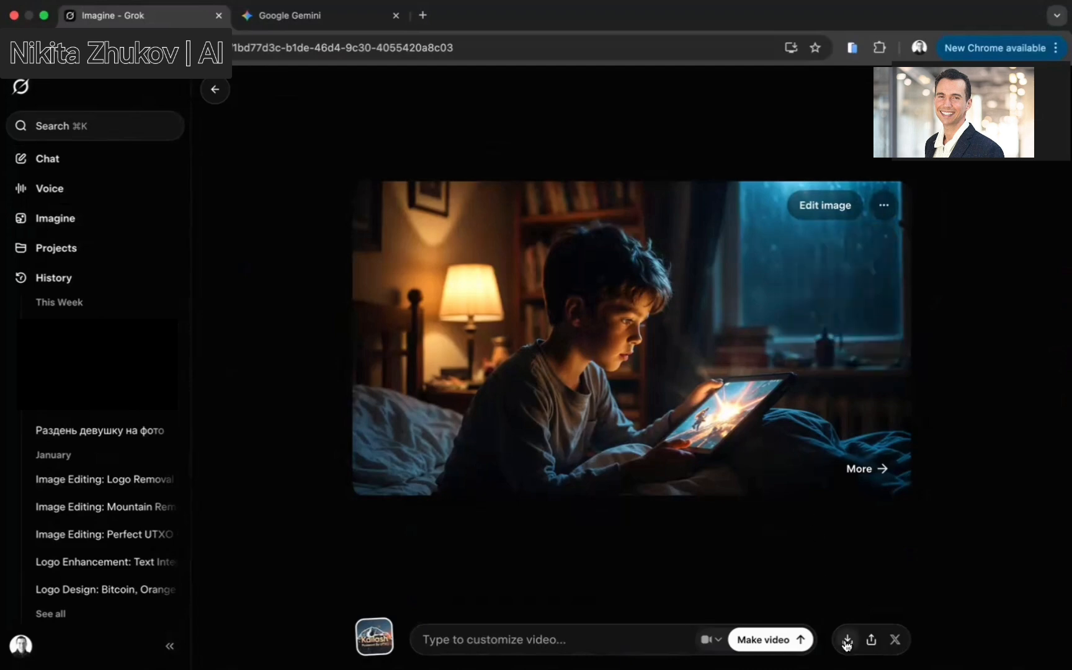
pyautogui.click(846, 642)
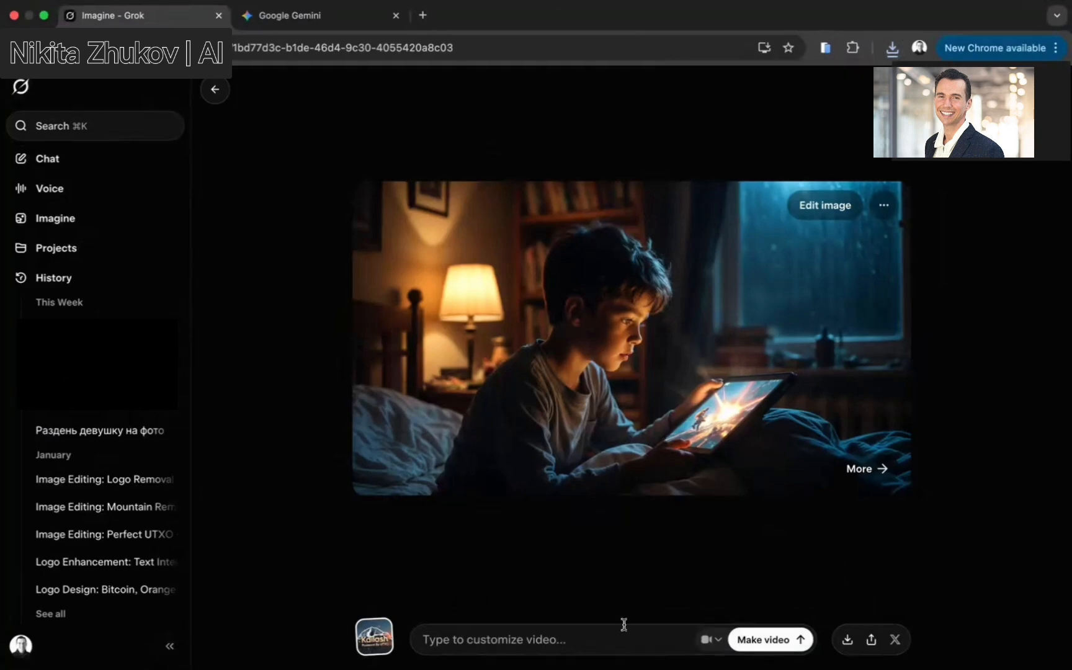
# Copy the Scene 1 Grok 4.1 prompt from Gemini again and paste it into the image's video customization box
pyautogui.click(303, 29)
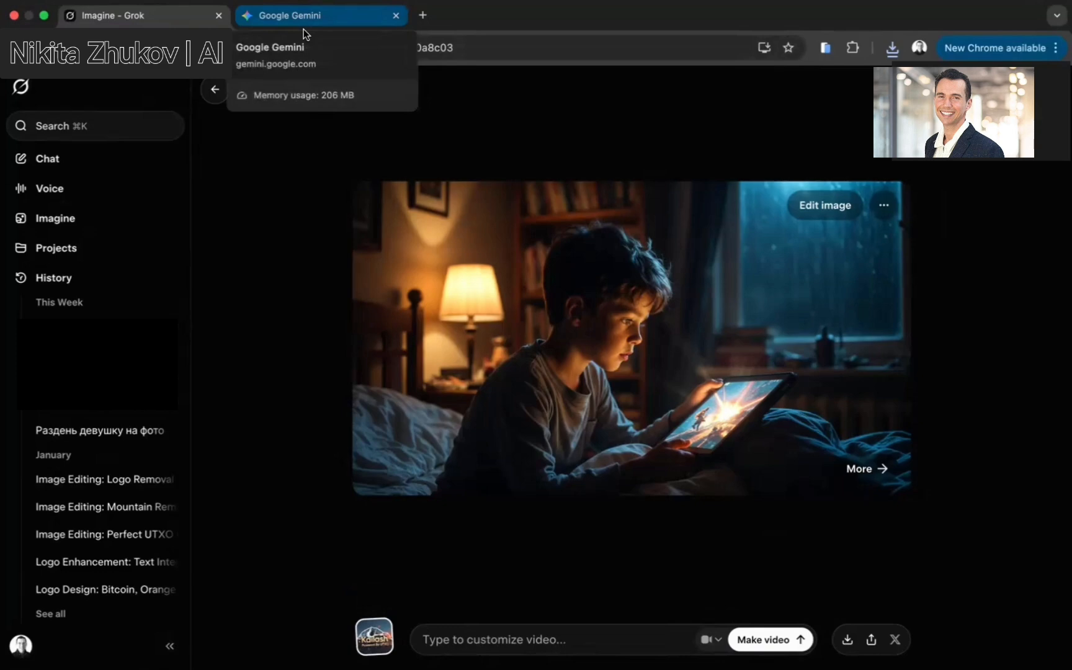
pyautogui.click(309, 23)
pyautogui.scroll(-1, 376, 372)
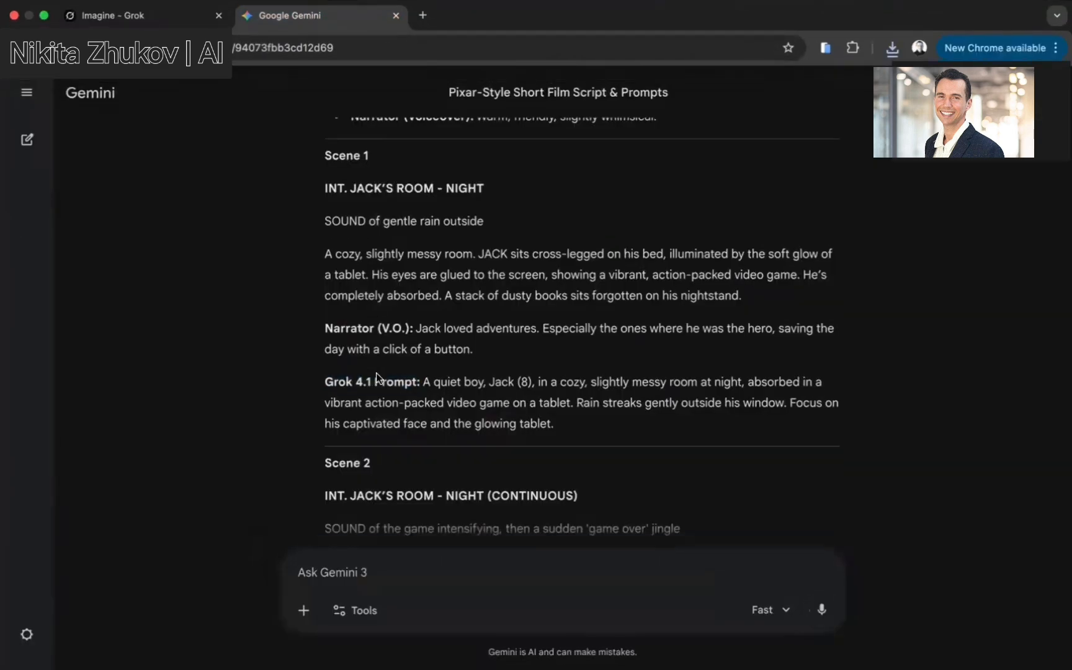
pyautogui.scroll(-1, 376, 373)
pyautogui.moveTo(423, 338); pyautogui.dragTo(565, 383)
pyautogui.press('super+c')
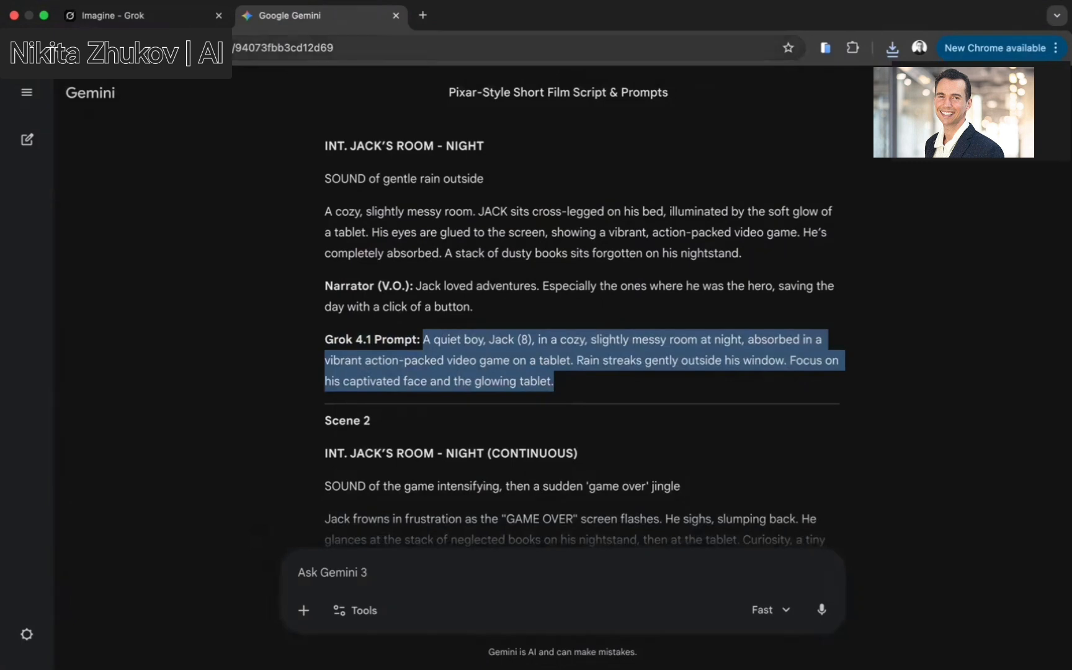
pyautogui.click(132, 19)
pyautogui.click(457, 628)
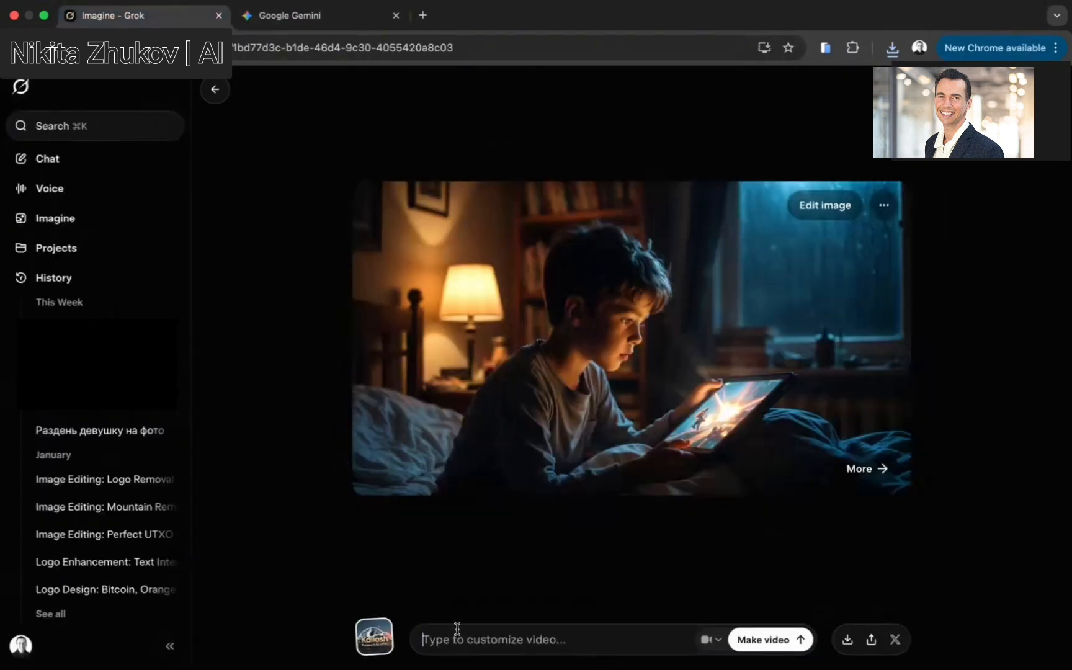
pyautogui.press('super+v')
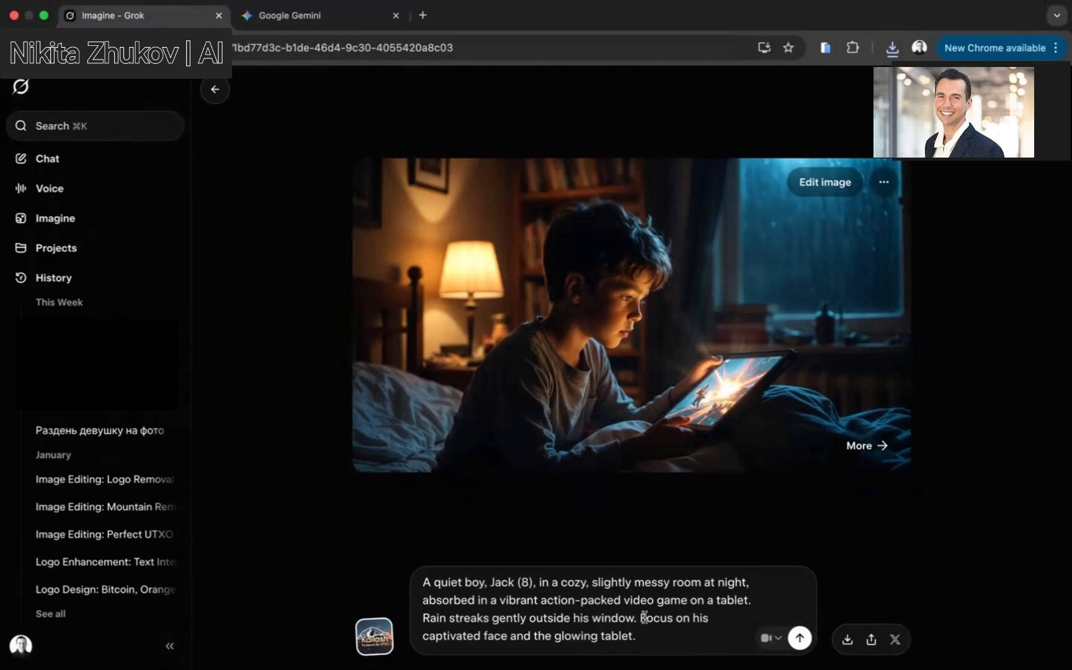
# Generate a video from the opened image using the pasted Scene 1 prompt
pyautogui.click(775, 636)
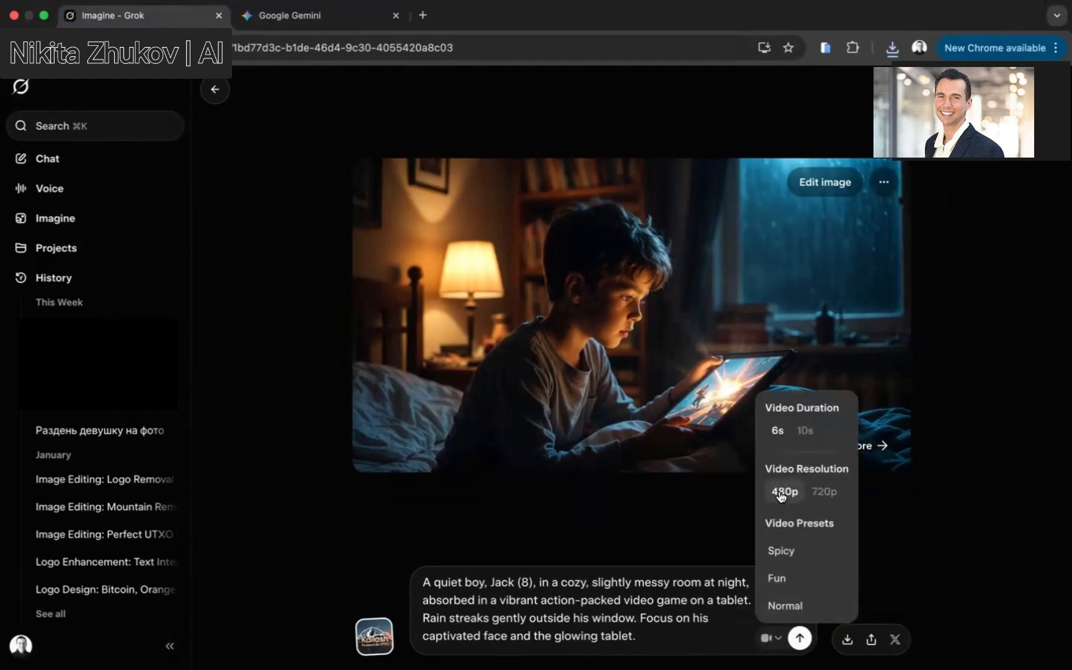
pyautogui.click(734, 590)
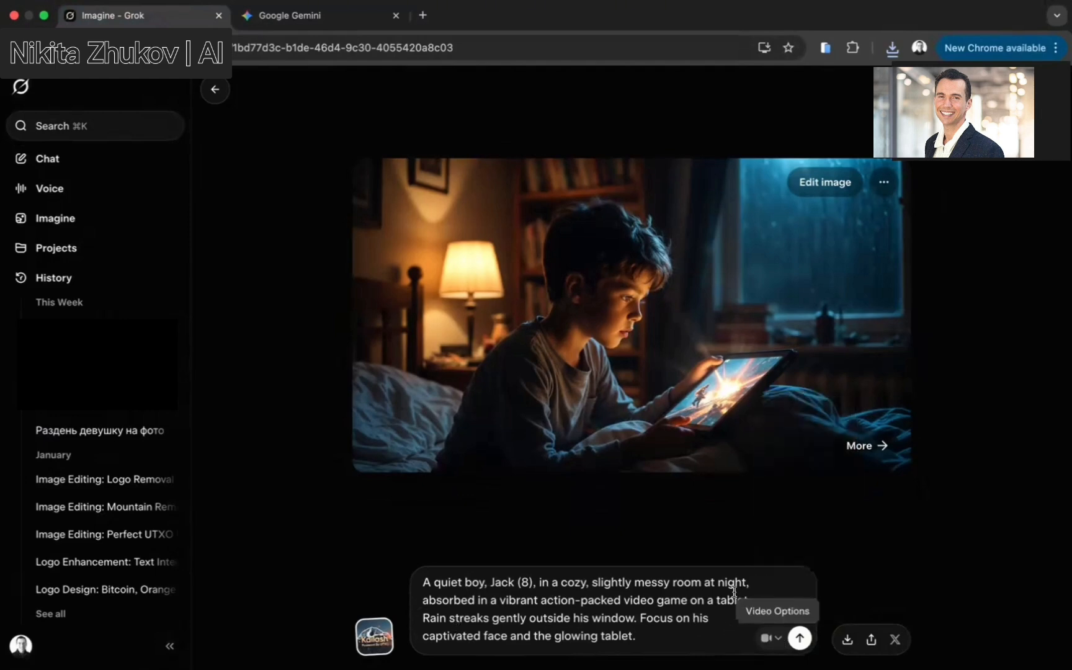
pyautogui.click(799, 640)
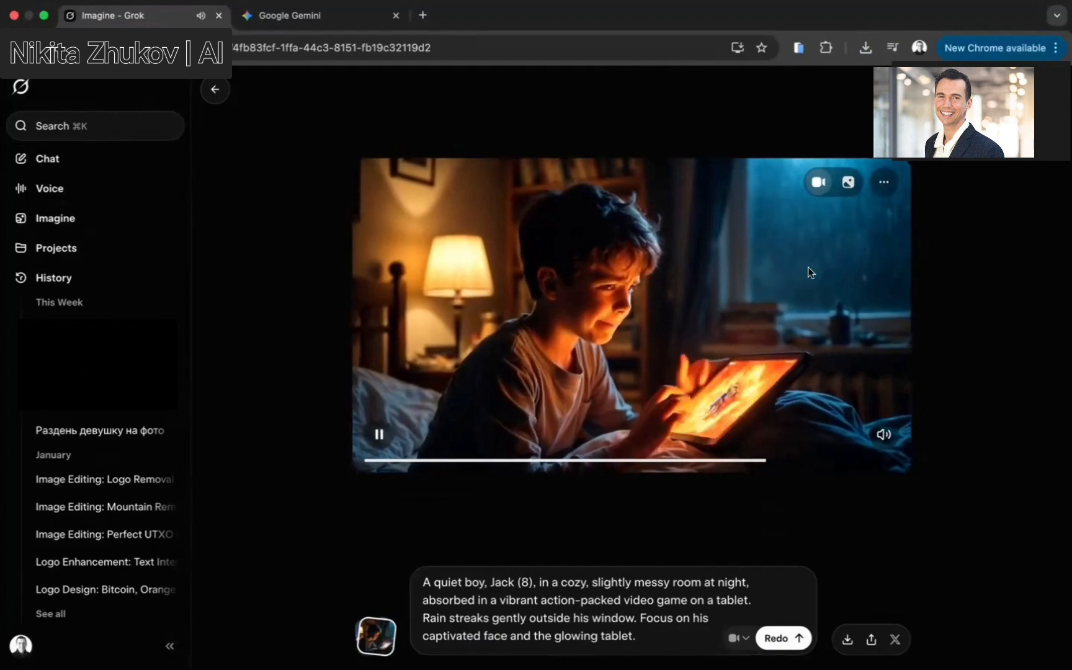
# Save the Scene 1 video's current frame as an image to the Desktop
pyautogui.rightClick(710, 288)
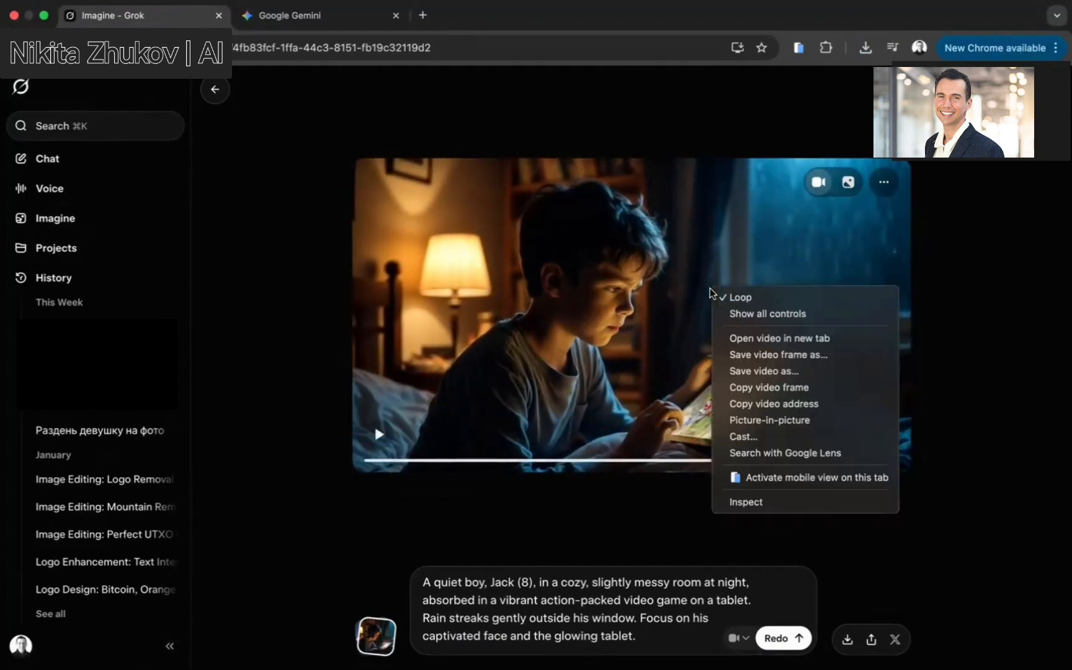
pyautogui.click(754, 360)
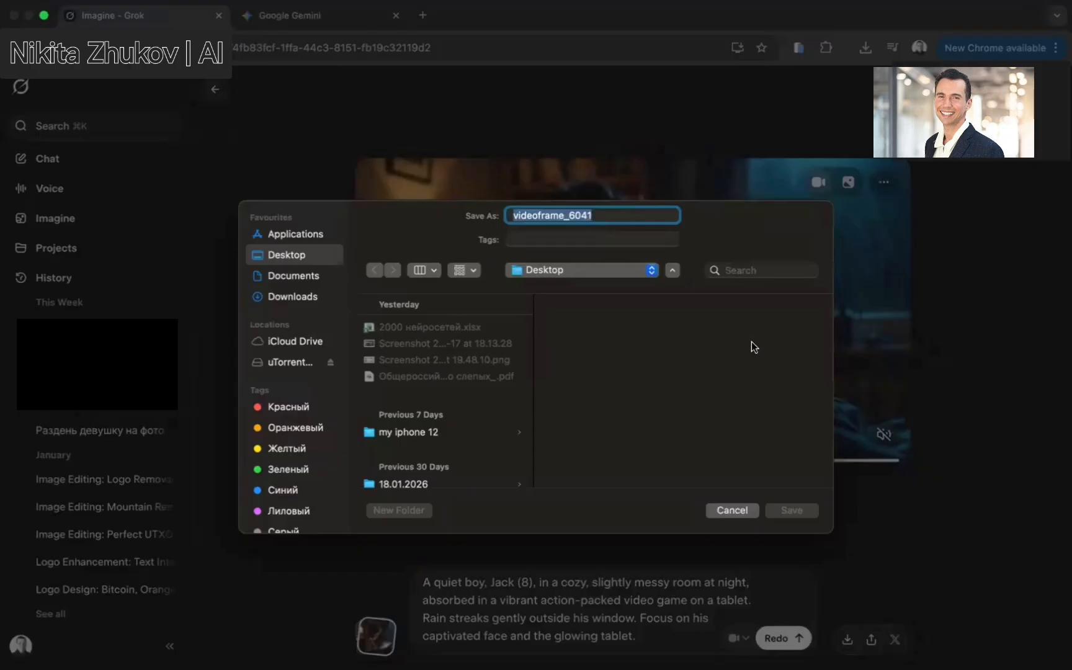
pyautogui.click(787, 511)
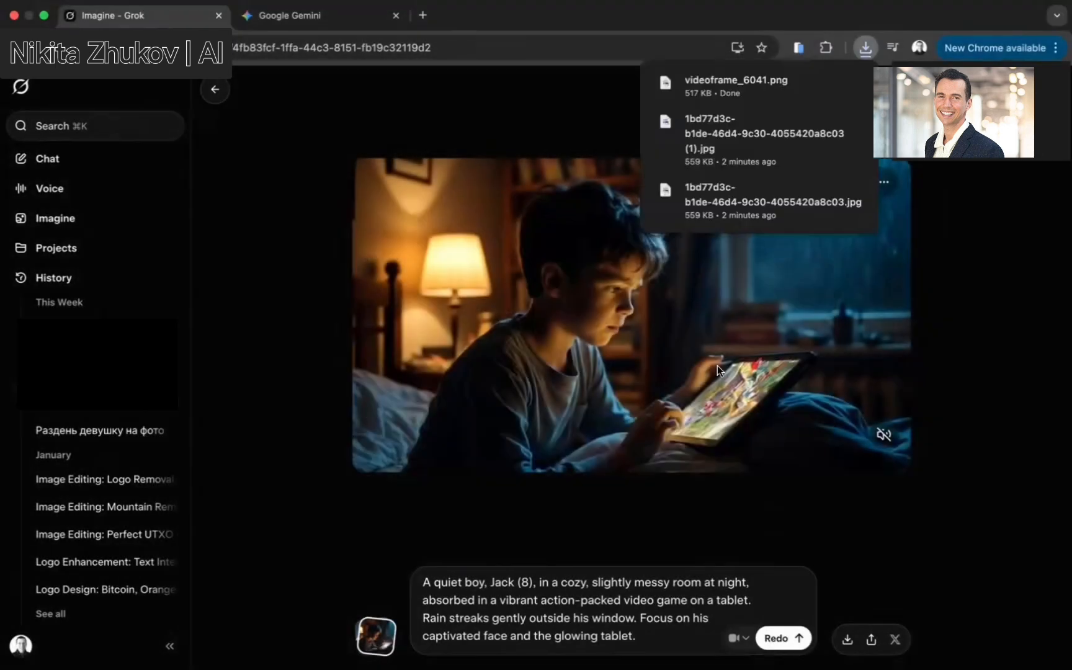
# Copy the Scene 2 Grok 4.1 prompt from the Gemini script
pyautogui.click(717, 366)
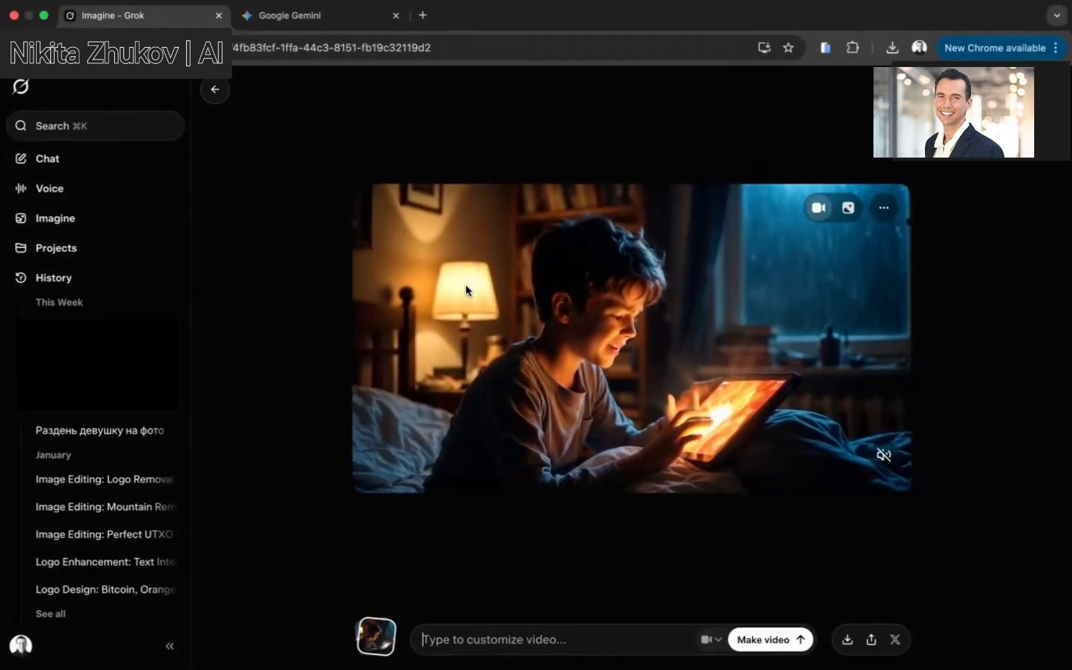
pyautogui.click(332, 9)
pyautogui.scroll(-3, 435, 375)
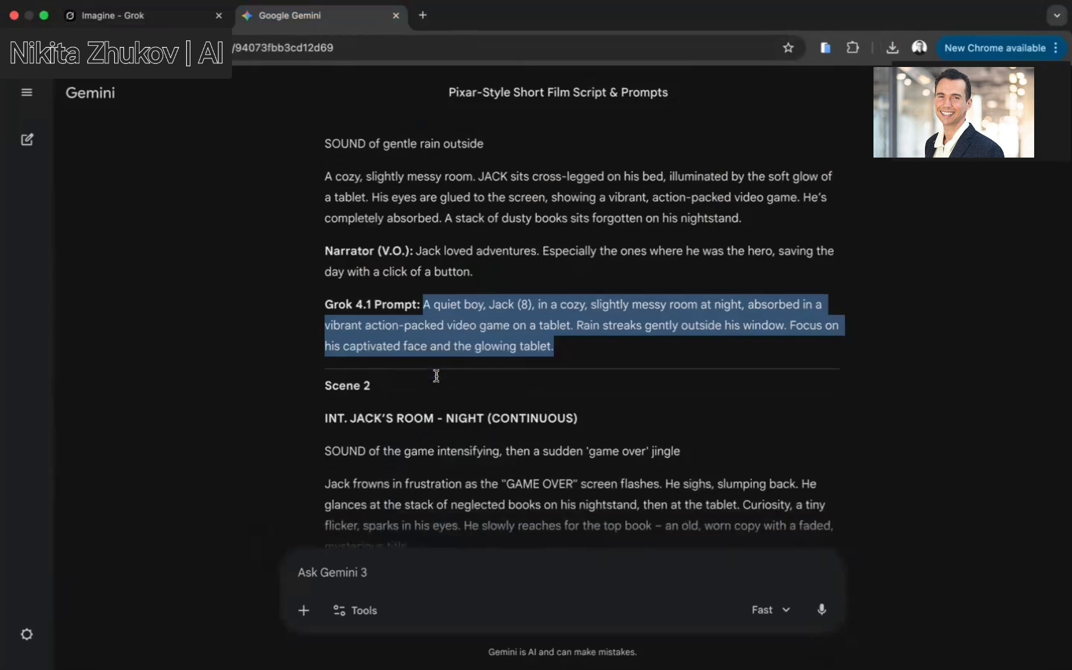
pyautogui.moveTo(323, 295); pyautogui.dragTo(374, 298)
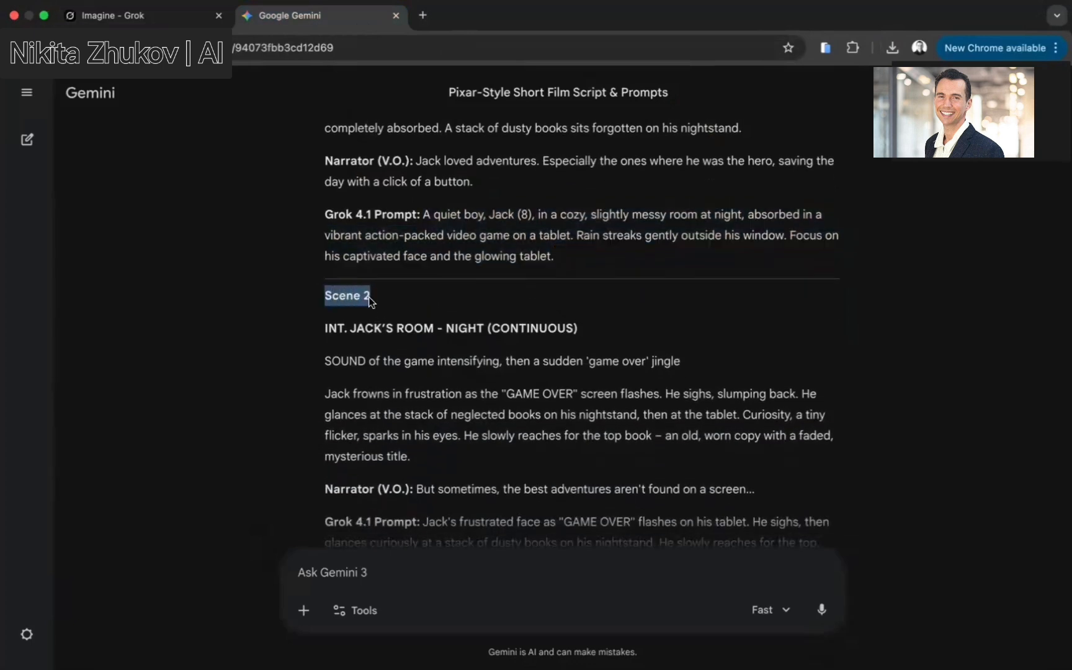
pyautogui.click(375, 302)
pyautogui.scroll(-2, 375, 301)
pyautogui.scroll(-4, 373, 302)
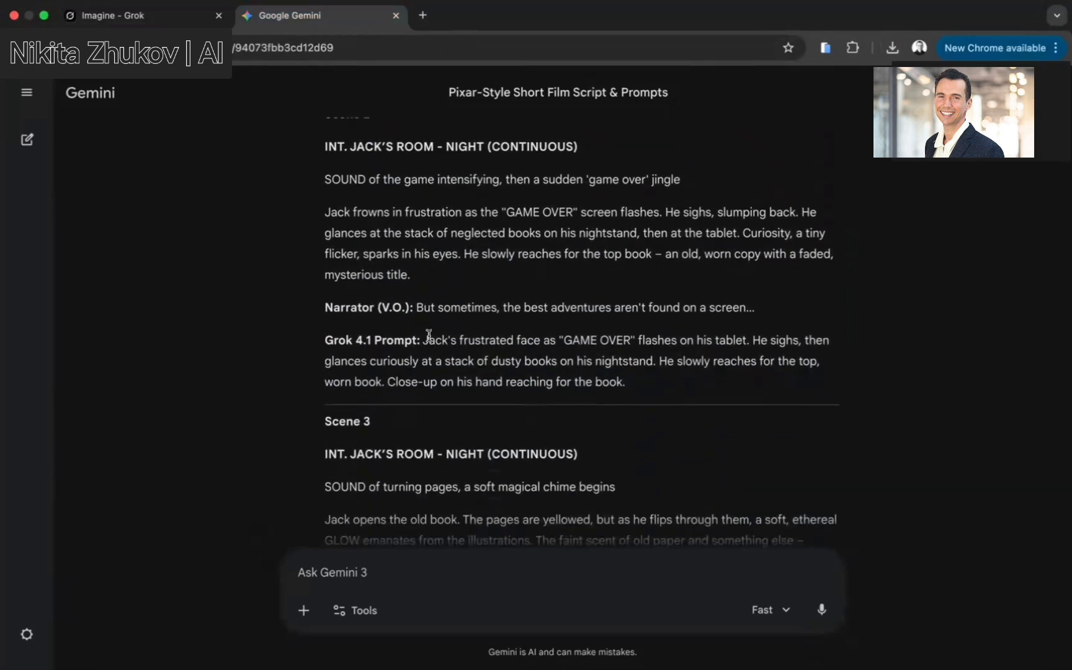
pyautogui.moveTo(324, 337); pyautogui.dragTo(633, 386)
pyautogui.press('super+c')
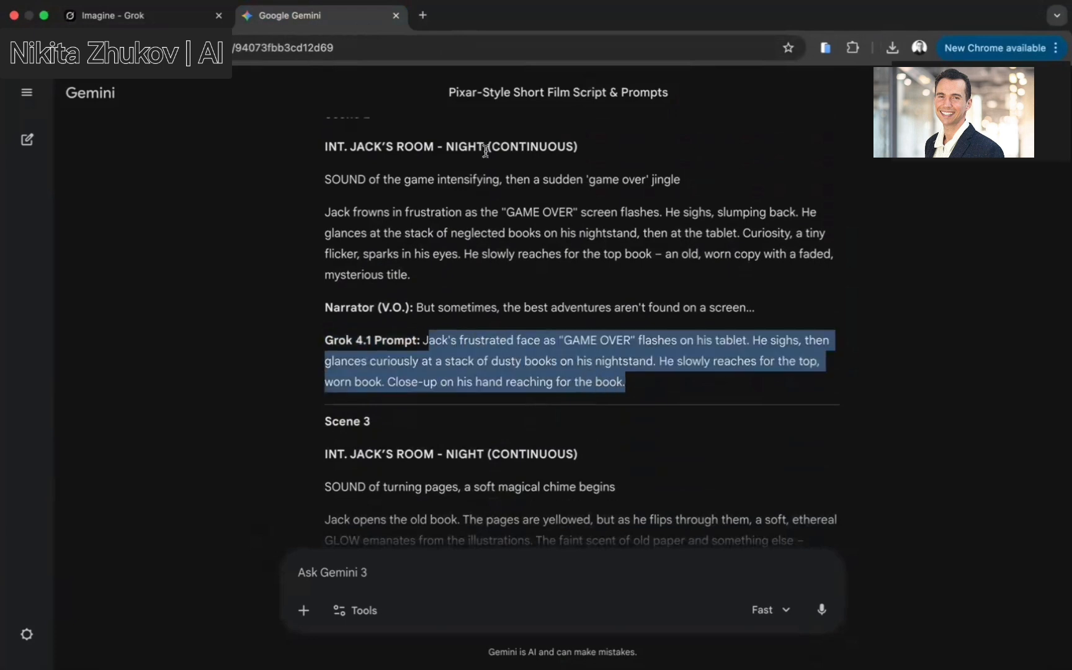
# Paste the Scene 2 prompt into the video customization box and generate the video
pyautogui.click(124, 14)
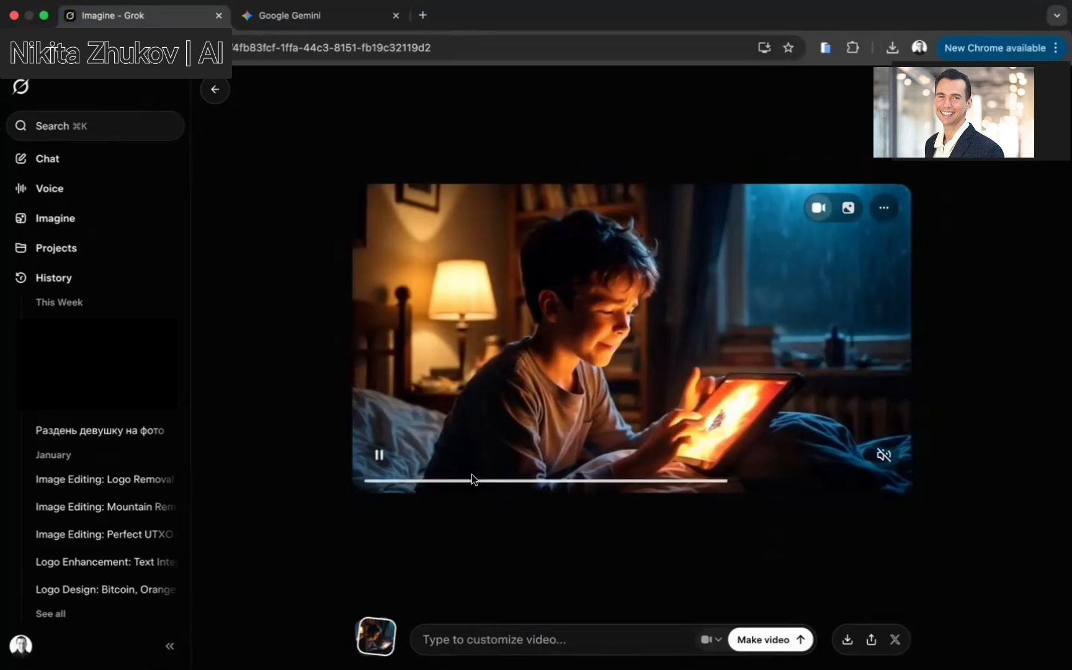
pyautogui.press('super+v')
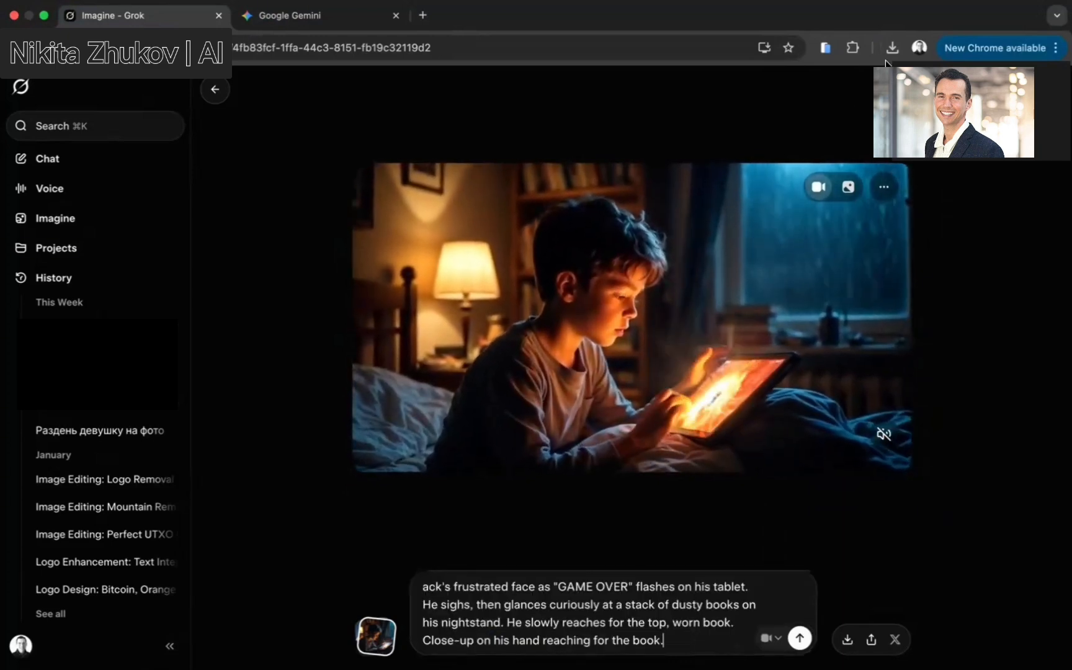
pyautogui.click(798, 639)
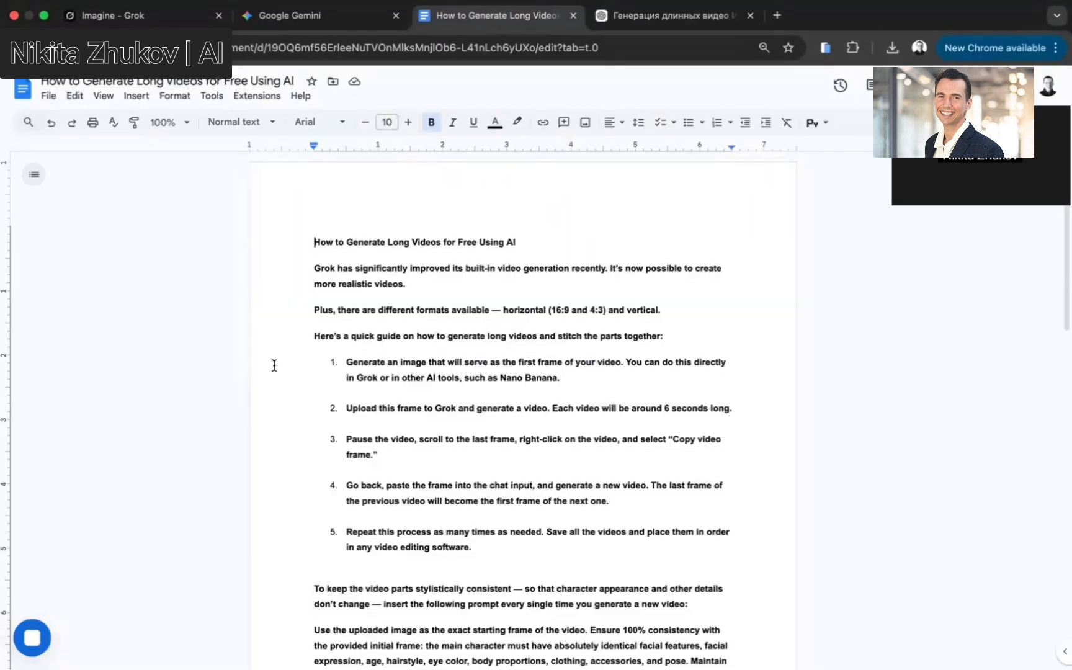
pyautogui.scroll(-3, 521, 226)
pyautogui.scroll(3, 503, 229)
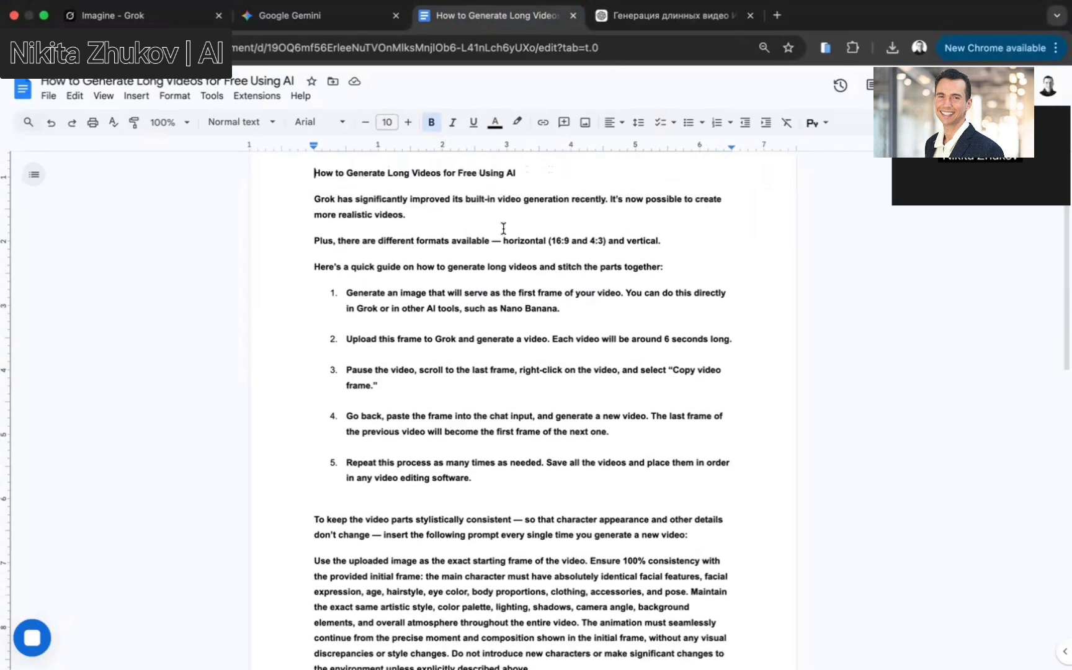
pyautogui.click(176, 14)
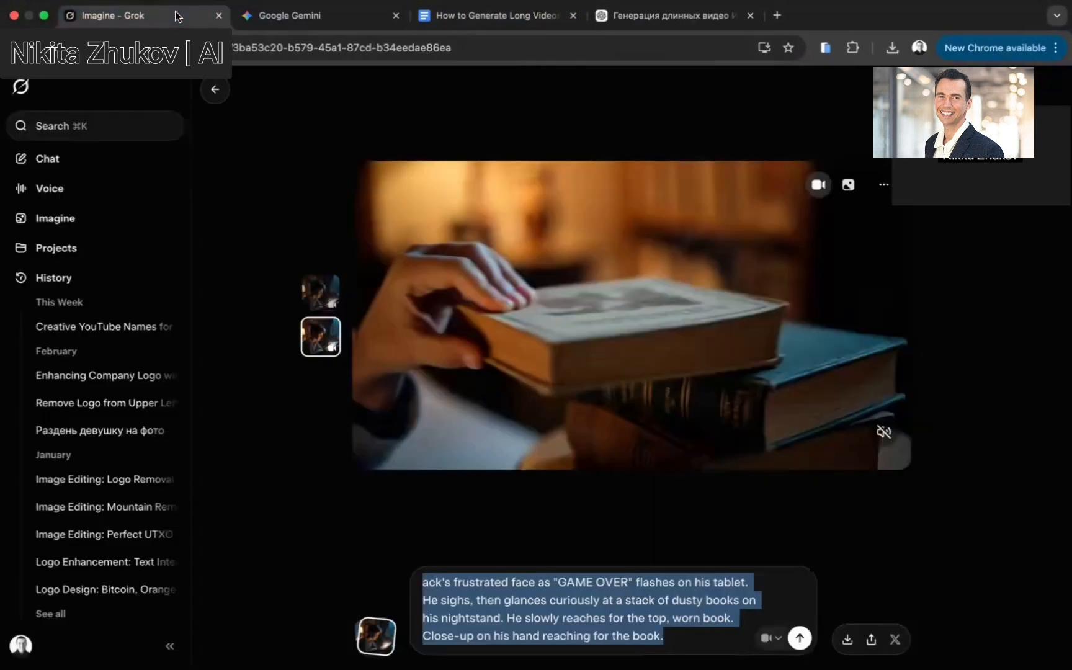
# Copy the Scene 3 Grok 4.1 prompt from the Gemini script
pyautogui.click(300, 15)
pyautogui.scroll(-1, 403, 409)
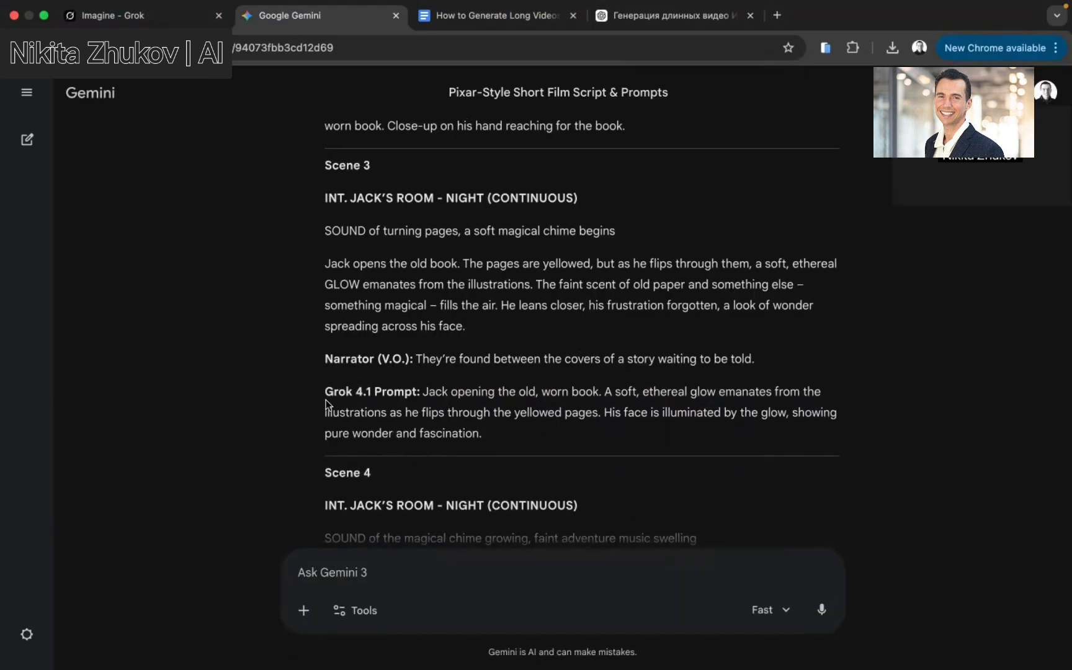
pyautogui.moveTo(323, 394); pyautogui.dragTo(490, 431)
pyautogui.press('super+c')
pyautogui.click(427, 390)
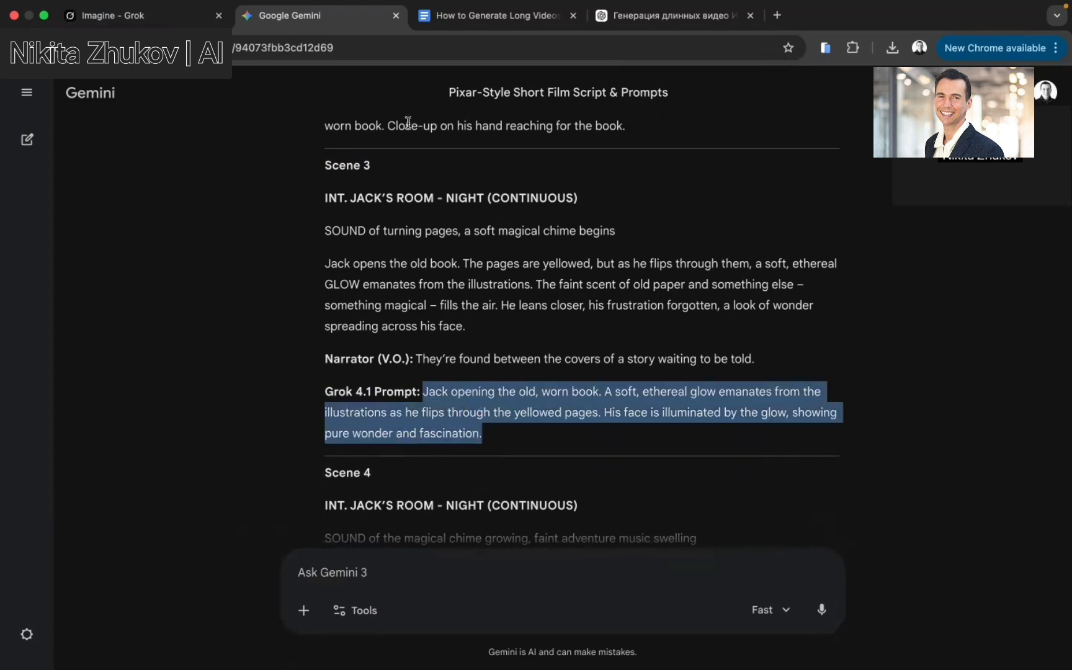
# Paste the Scene 3 prompt into the book image's video box, add 'do not change the boys appearance', and generate the video
pyautogui.click(155, 22)
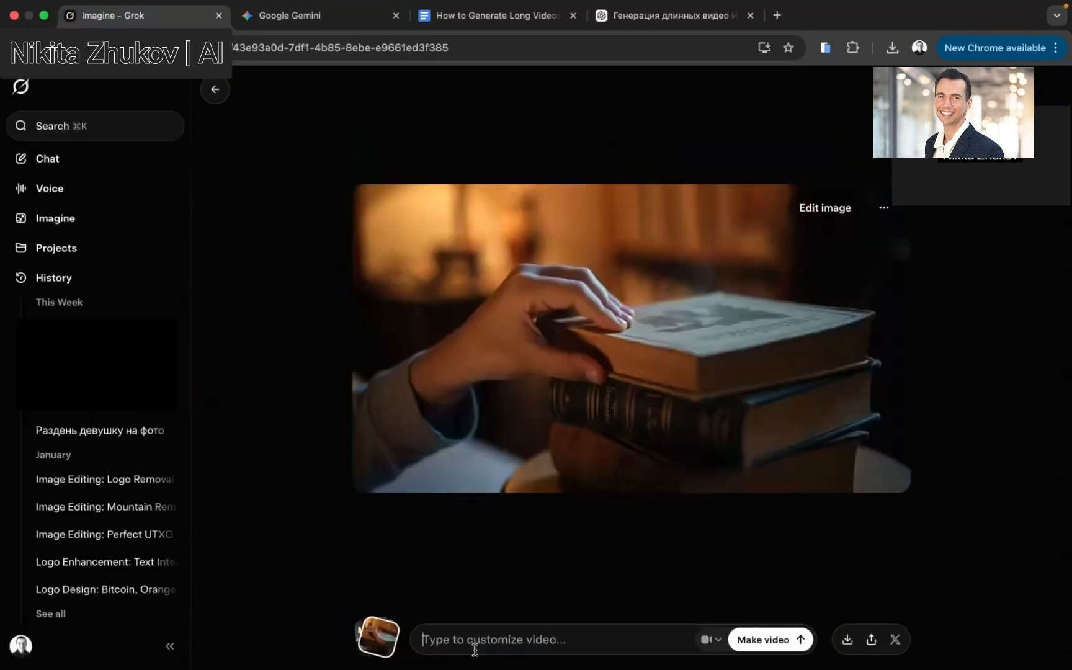
pyautogui.press('super+v')
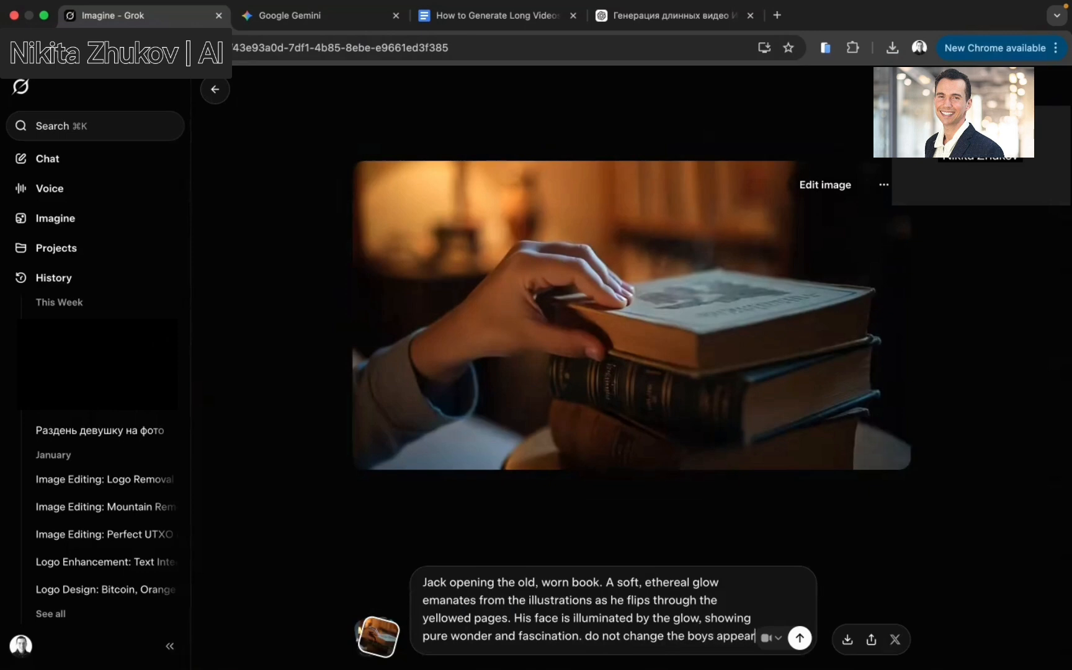
pyautogui.write('ance')
pyautogui.press('Return')
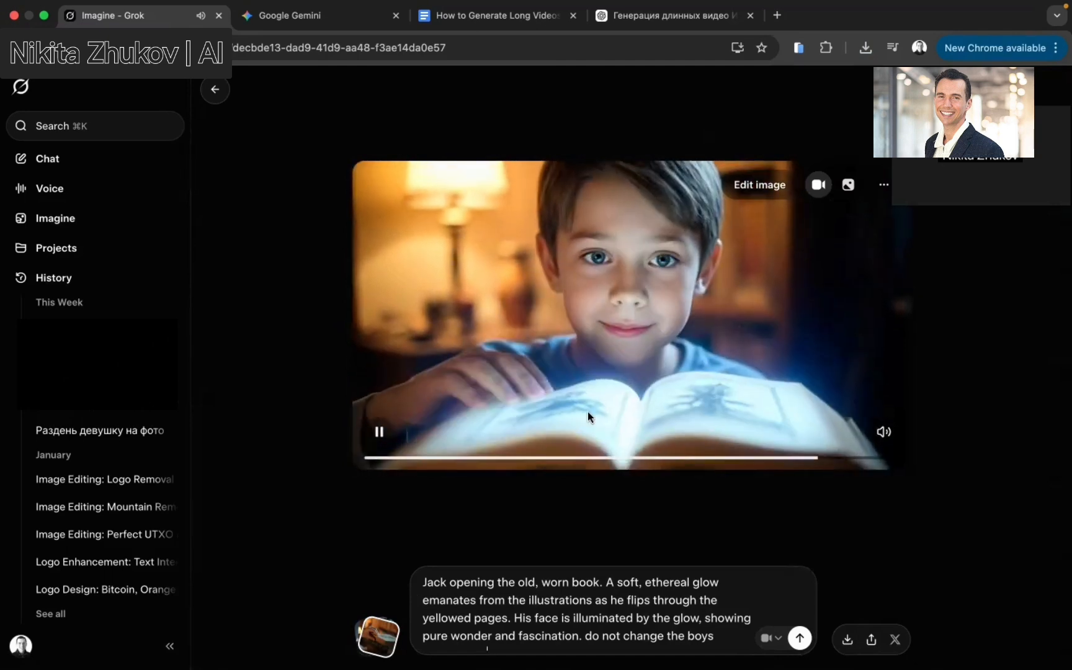
# Regenerate the Scene 3 video with the same prompt
pyautogui.click(377, 433)
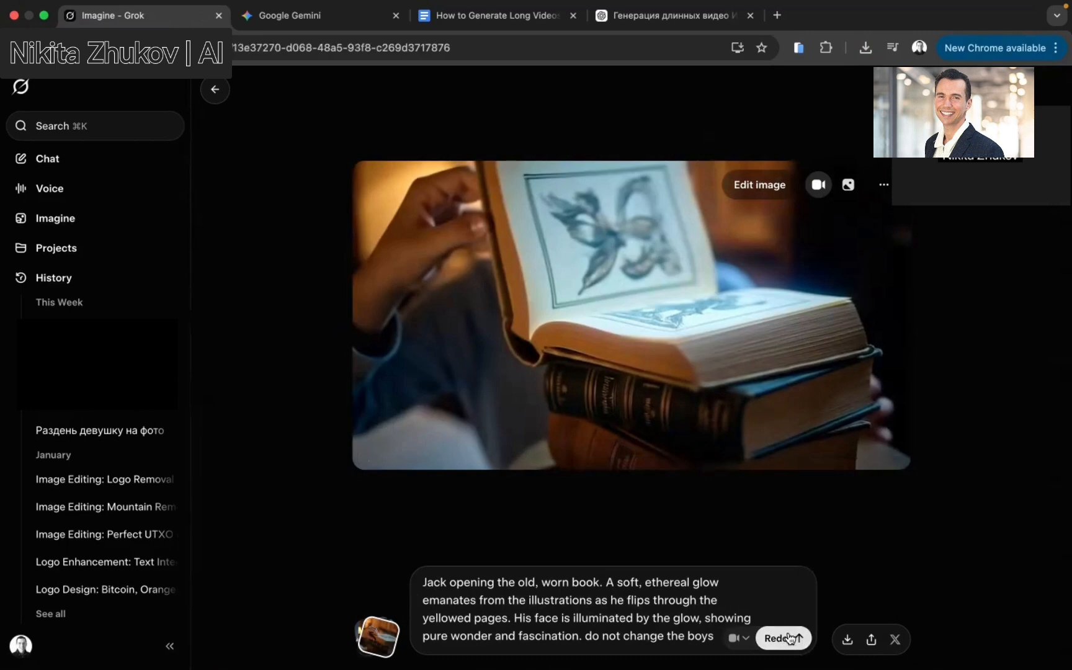
pyautogui.click(790, 638)
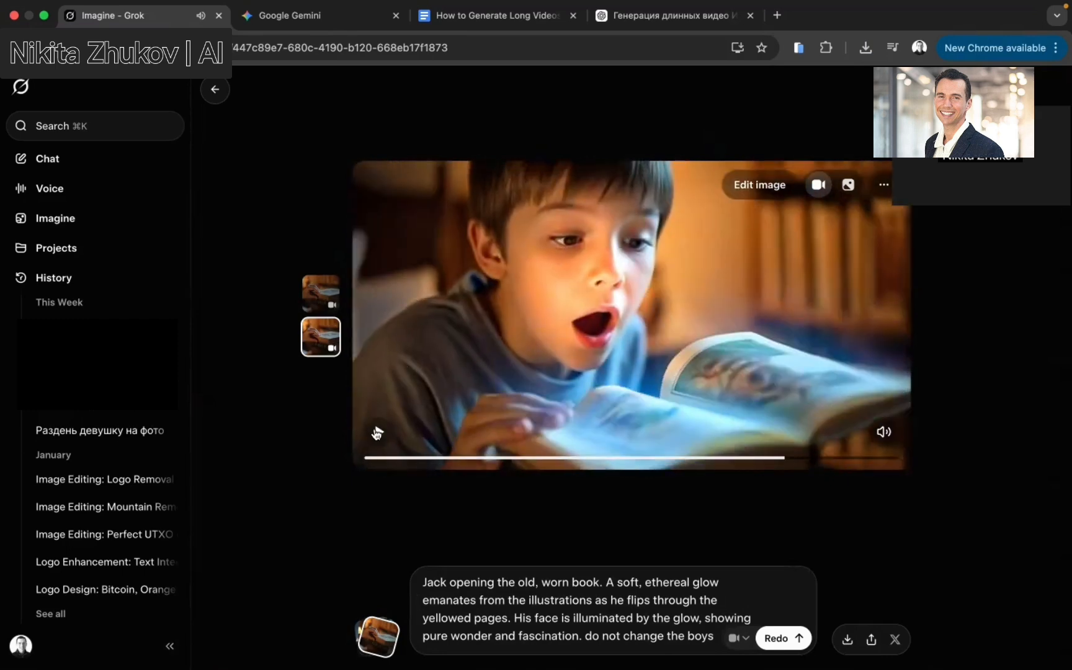
pyautogui.click(377, 432)
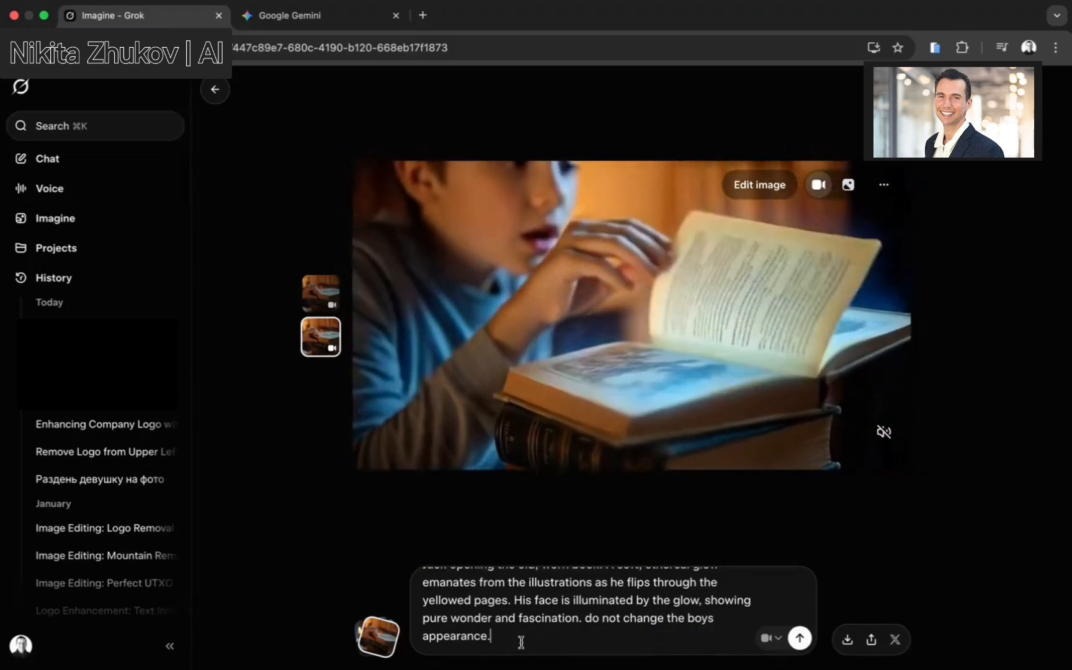
# Append 'In that video the boy says wow it is such an interesting book!' to the prompt and generate a new video
pyautogui.write('Th')
pyautogui.press('BackSpace')
pyautogui.press('BackSpace')
pyautogui.press('BackSpace')
pyautogui.write('In')
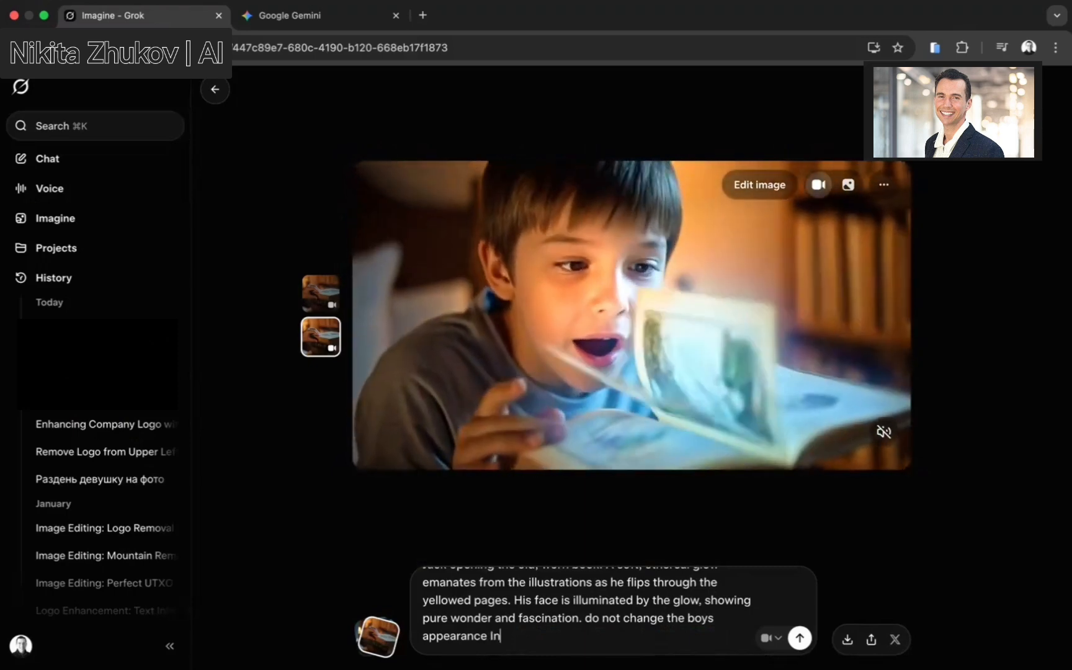
pyautogui.write(' that video')
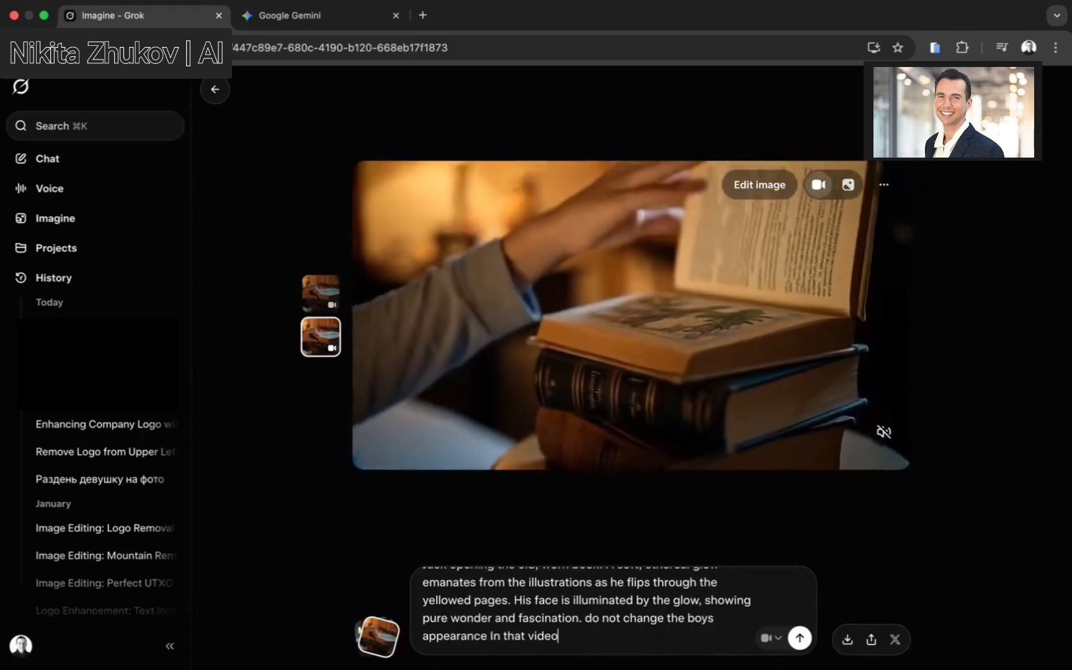
pyautogui.write(' the boy sa')
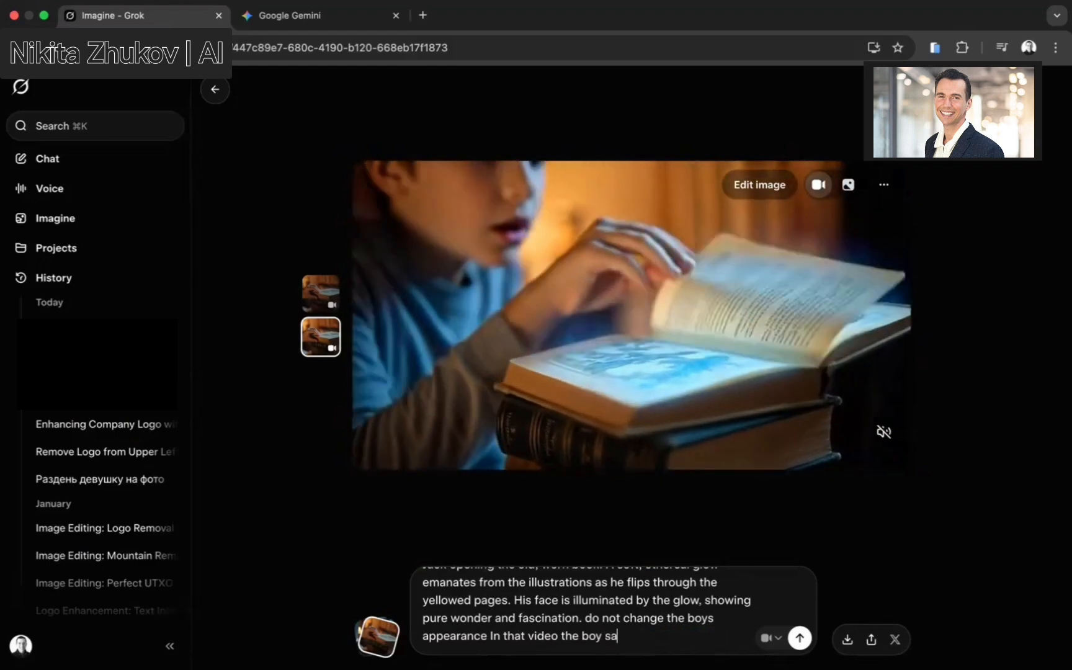
pyautogui.write('ys wow i')
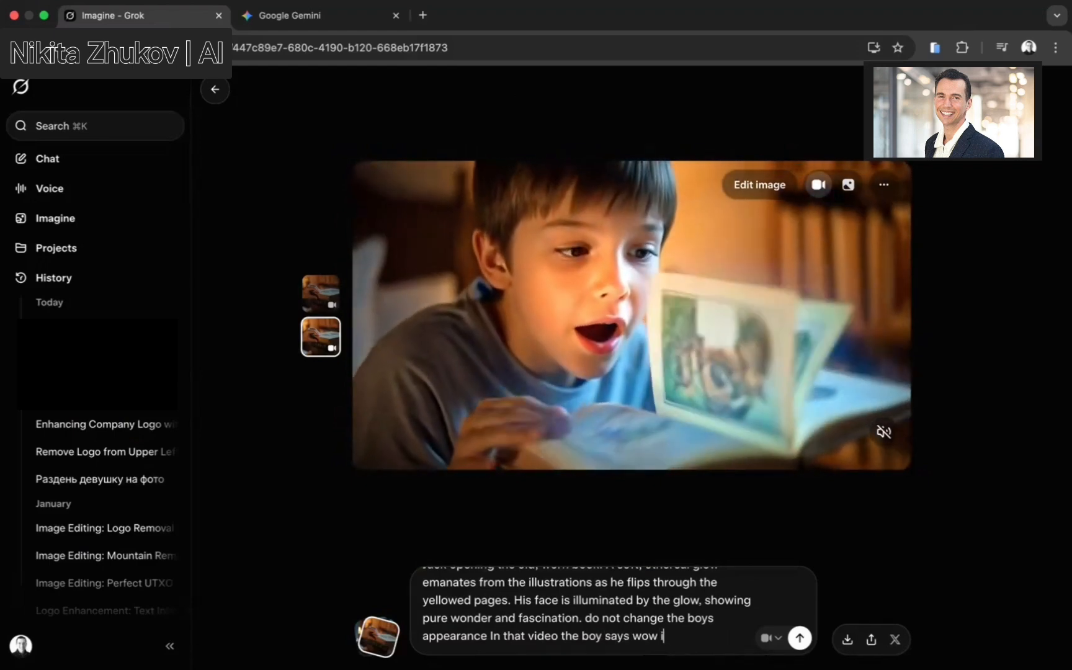
pyautogui.write('t is such an ')
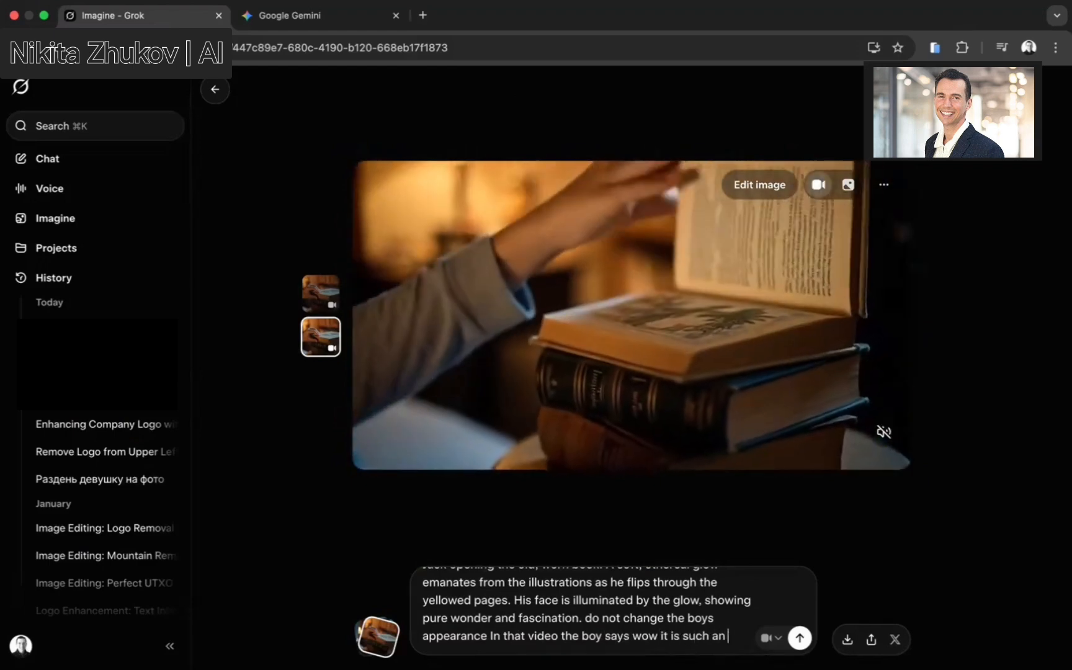
pyautogui.write('interesti')
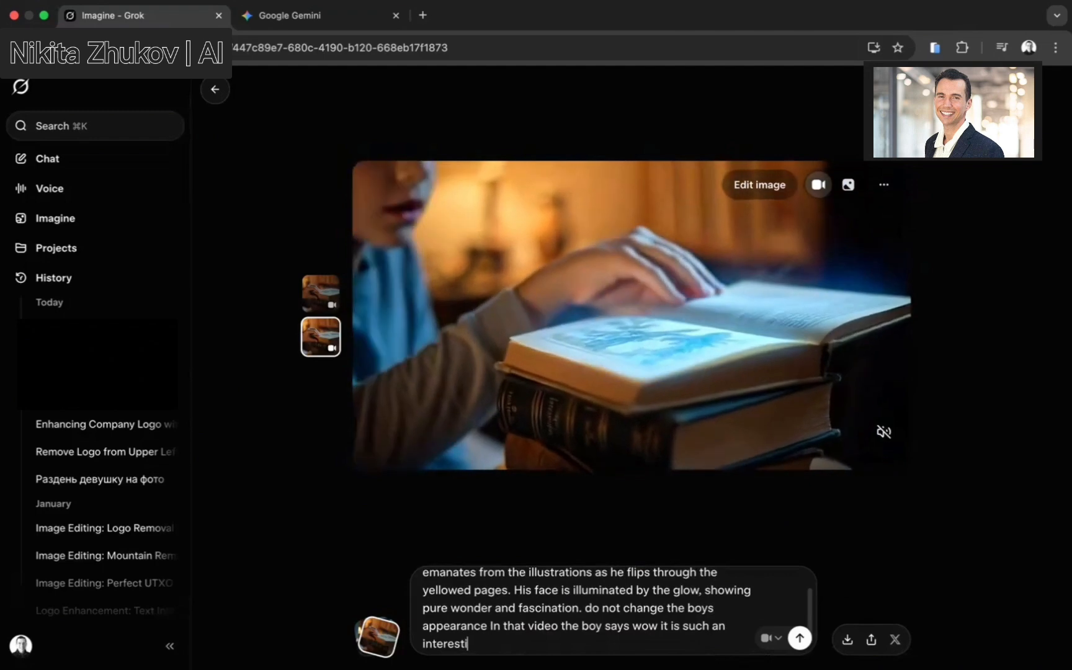
pyautogui.write('ng book')
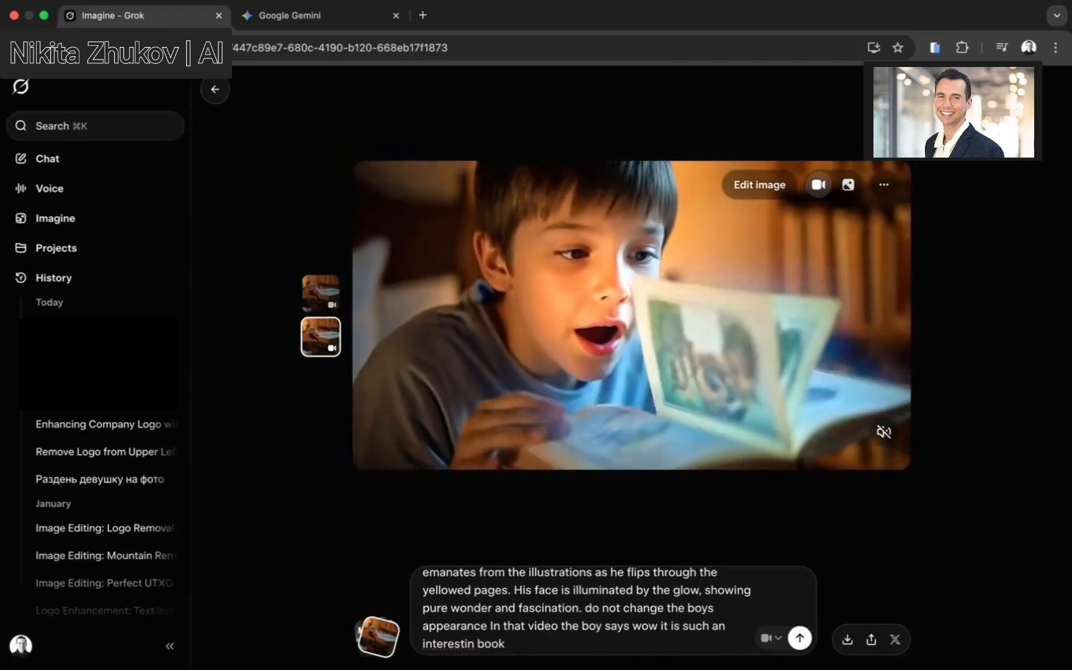
pyautogui.write('!')
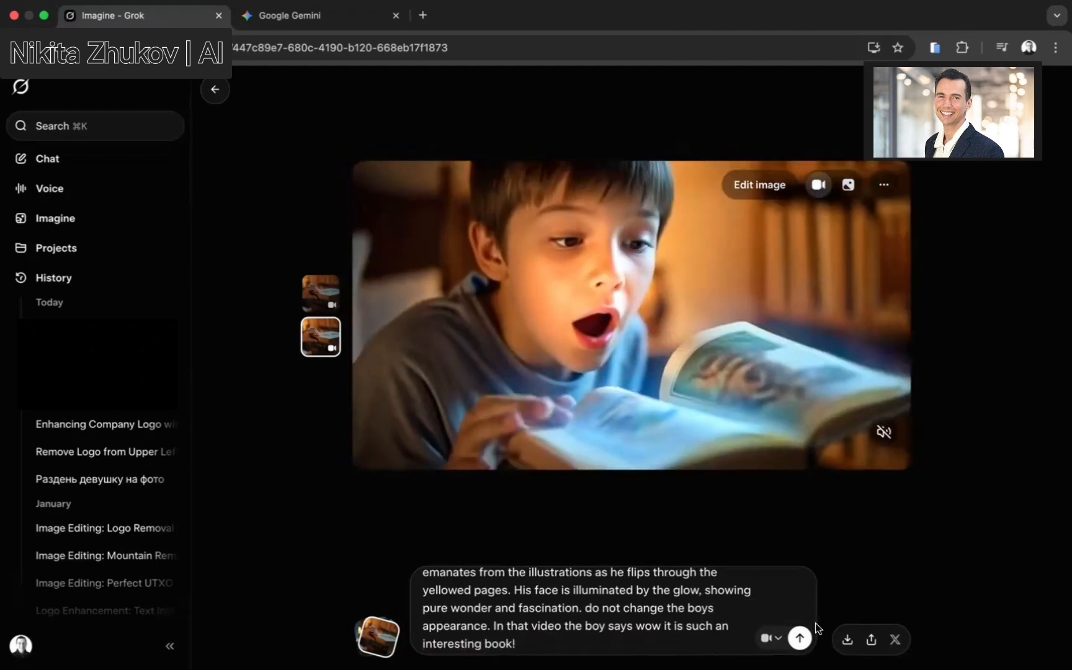
pyautogui.click(800, 638)
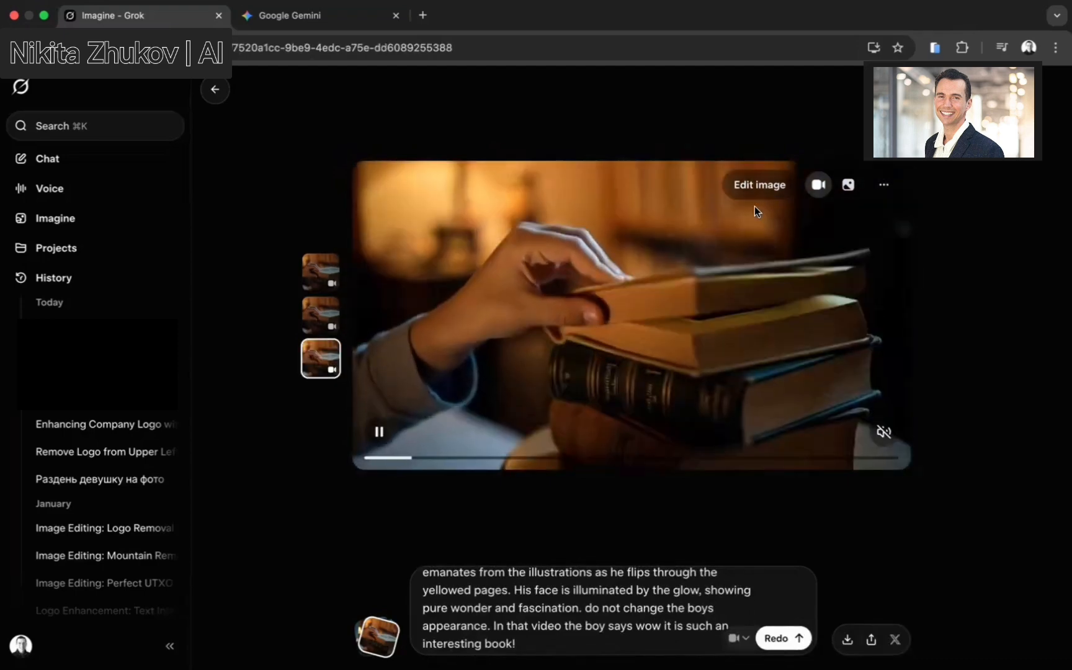
# Ask Grok chat to write a realistic Grok 4.1 prompt for a dog podcasting in a studio saying hello from the Neurodog
pyautogui.click(883, 432)
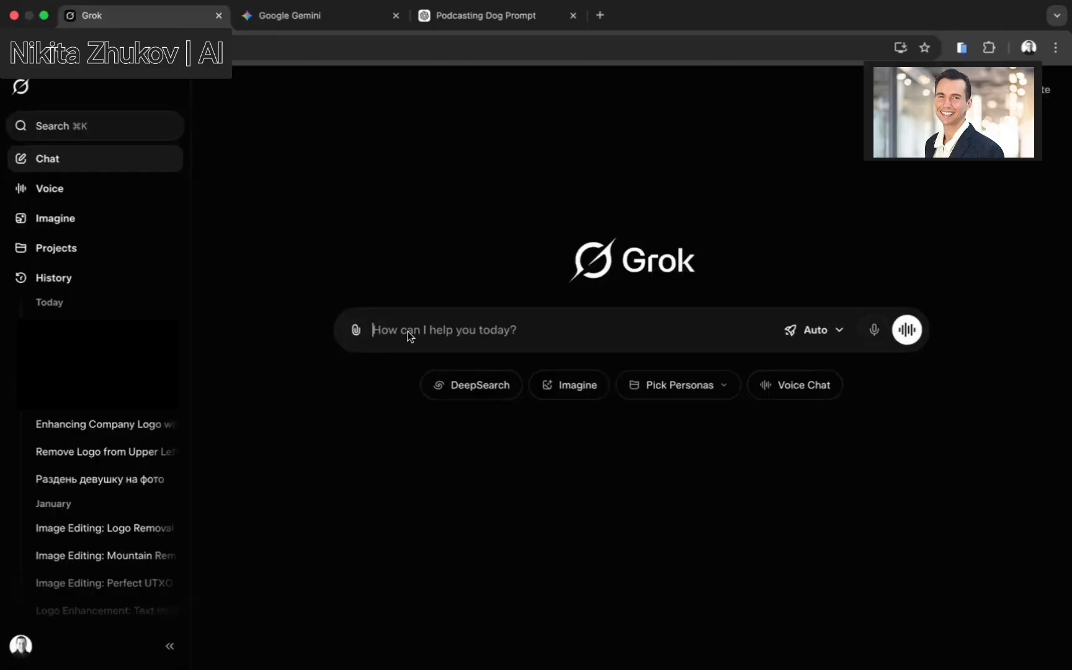
pyautogui.write('write prompt for grok - Write prompt for grok 4.1 where the dog is having a podcast in studio in earphones and says in microphone - Hello to subsribers from the Neurodog. Style- realism')
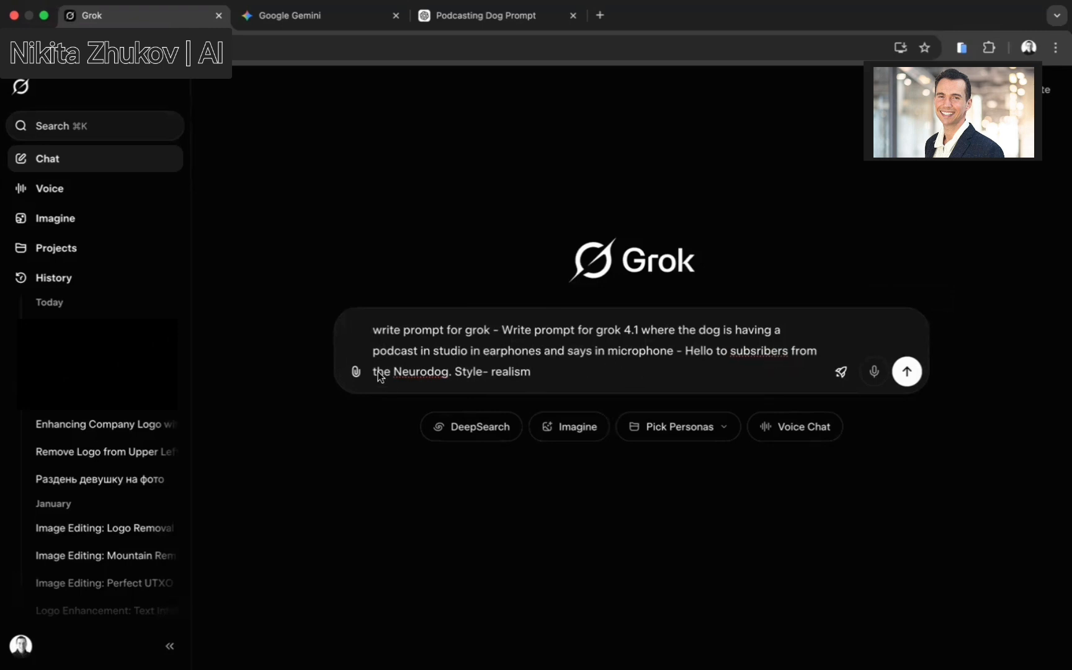
pyautogui.click(906, 372)
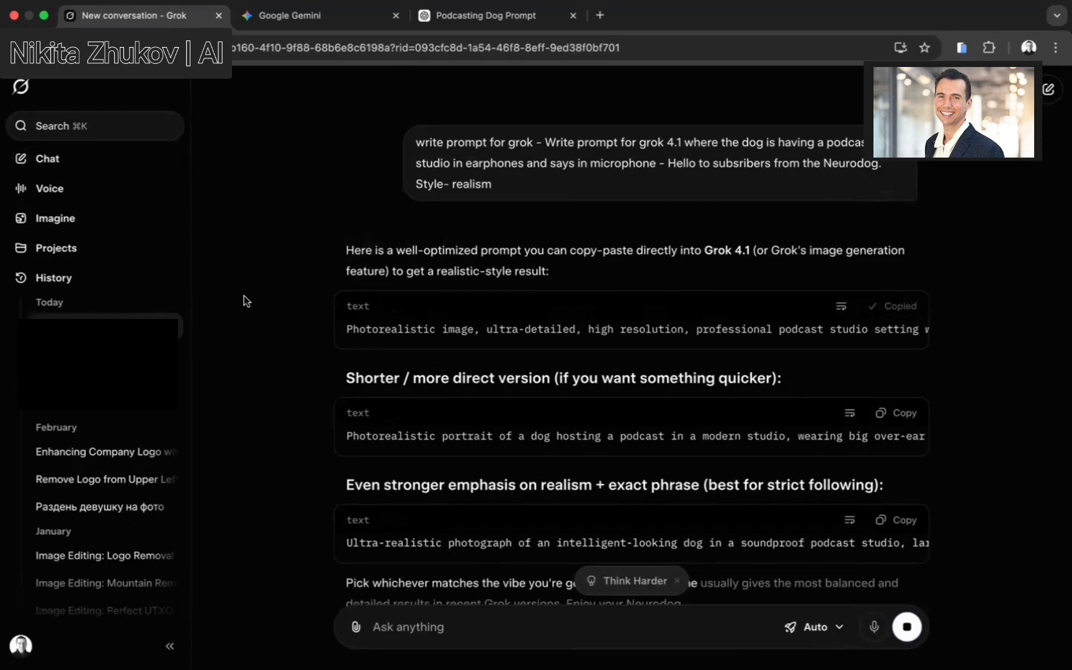
# Open Imagine, switch the generation mode to Video, paste the photorealistic podcasting dog prompt, and generate the video
pyautogui.click(54, 222)
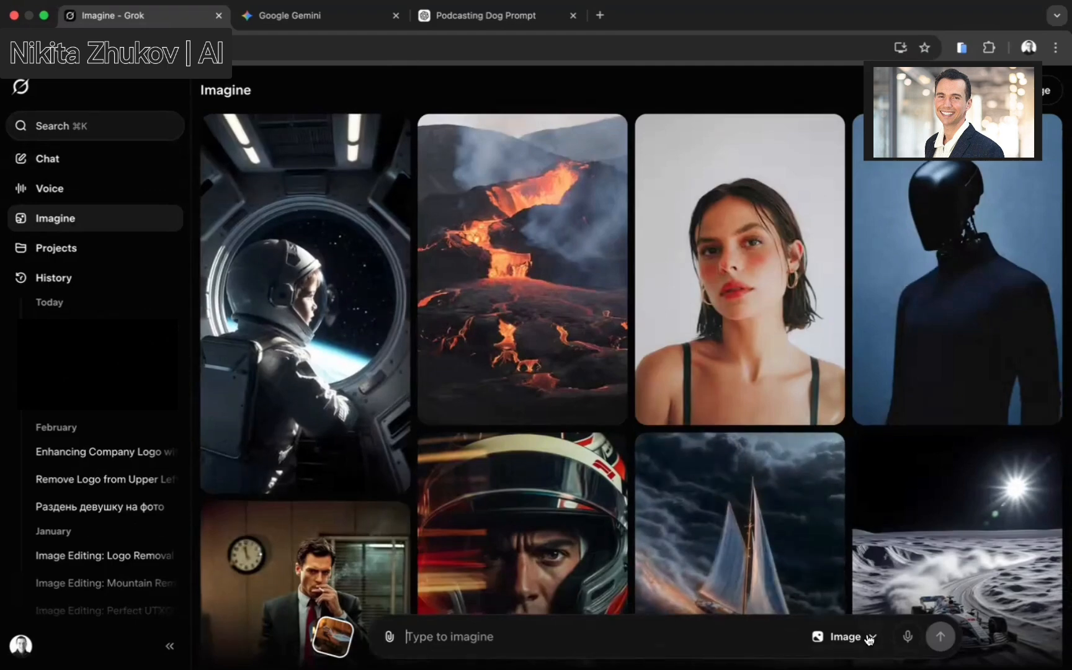
pyautogui.click(844, 636)
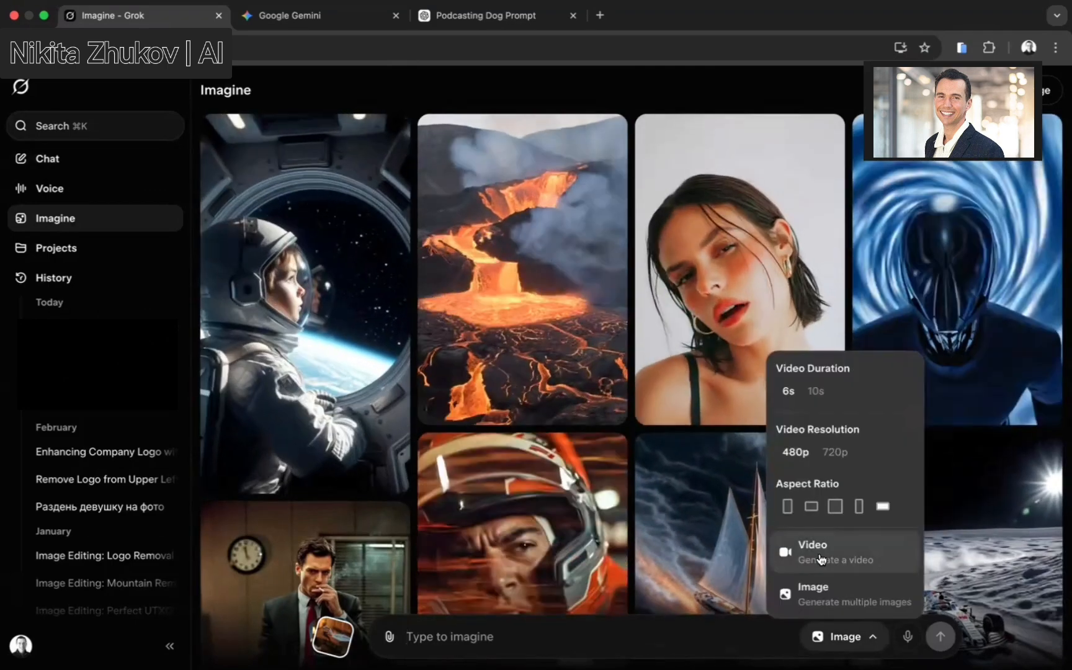
pyautogui.click(819, 554)
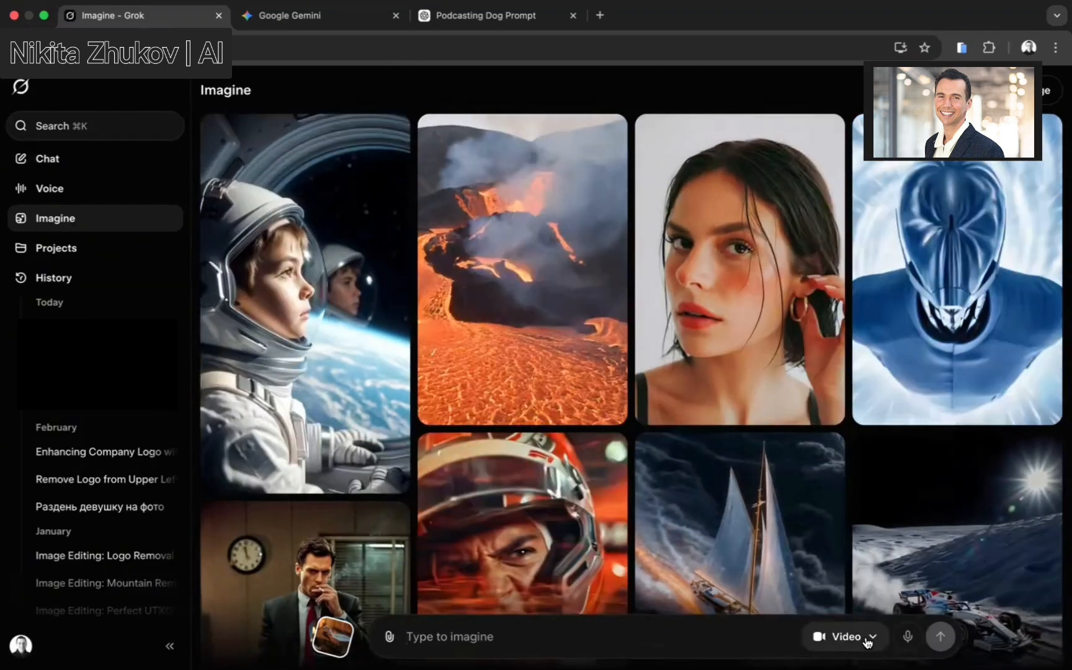
pyautogui.click(867, 639)
pyautogui.click(460, 634)
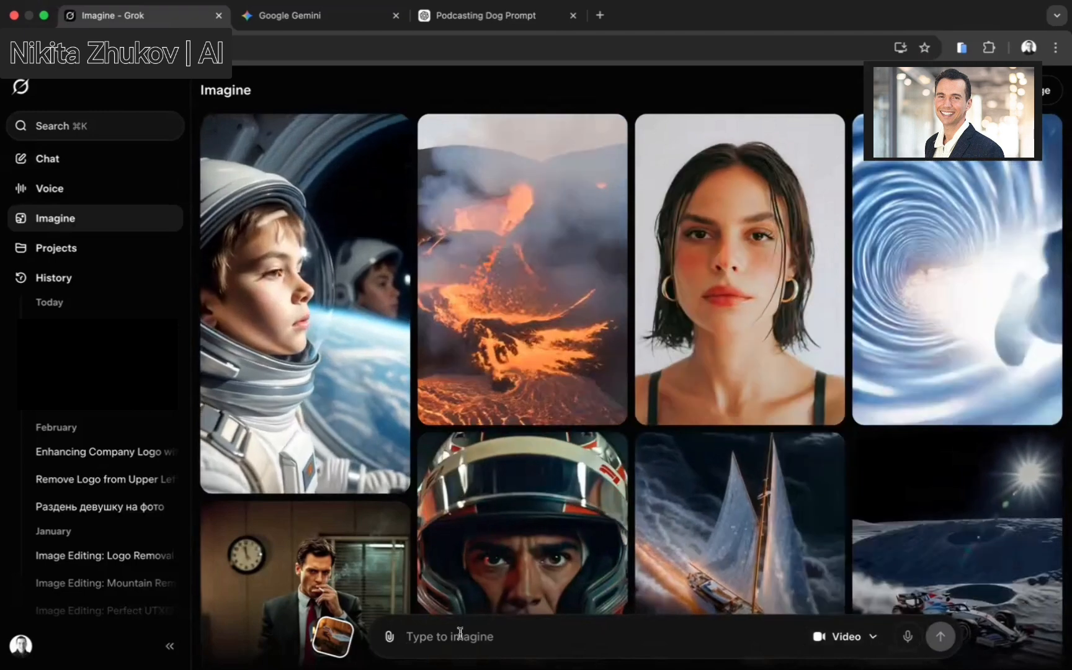
pyautogui.write('Photorealistic image, ultra-detailed, high resolution, professional podcast studio setting with acoustic foam panels on walls, warm studio lighting, mixing desk in background. A charismatic dog (golden retriever or similar expressive breed) sits at the podcast table, wearing large over-ear monitoring headphones slightly tilted, speaking closely into a large professional condenser microphone with pop filter. The dog has a friendly, engaging expression, mouth open as if saying words, confident podcaster pose. Visible text or subtle logo on the microphone stand or background screen reads "Neurodog". Cinematic realism, lifelike fur texture, natural shadows, sharp focus, no cartoon style, photorealistic animal anatomy, shot on professional camera, 8k quality, highly detailed.')
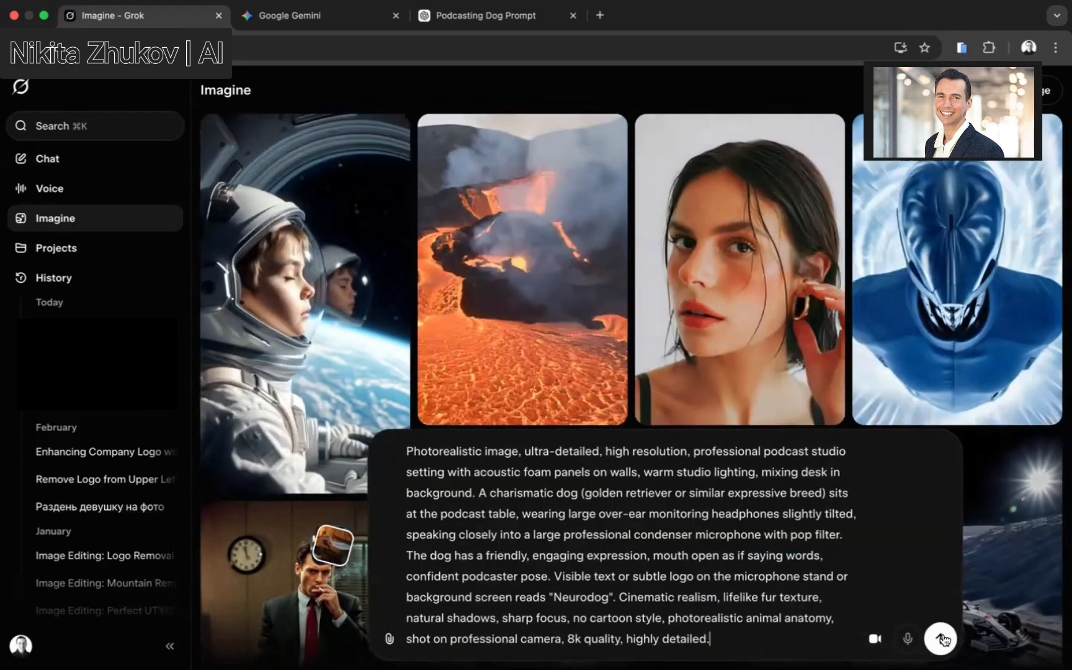
pyautogui.click(940, 639)
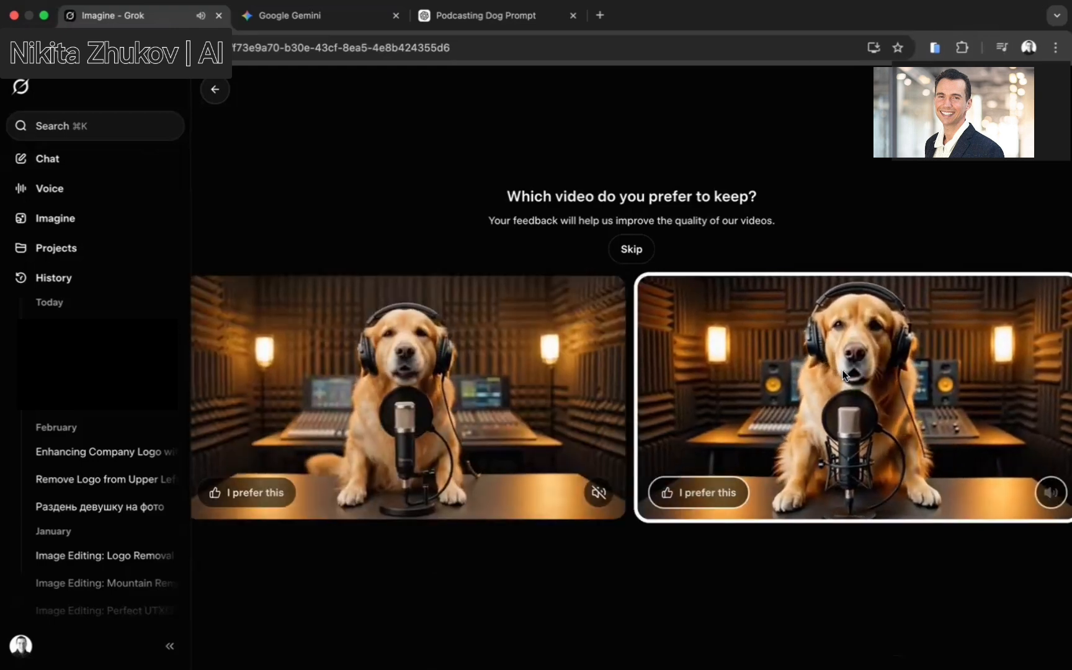
# Choose the second generated dog video as the preferred one and pause its playback
pyautogui.click(698, 492)
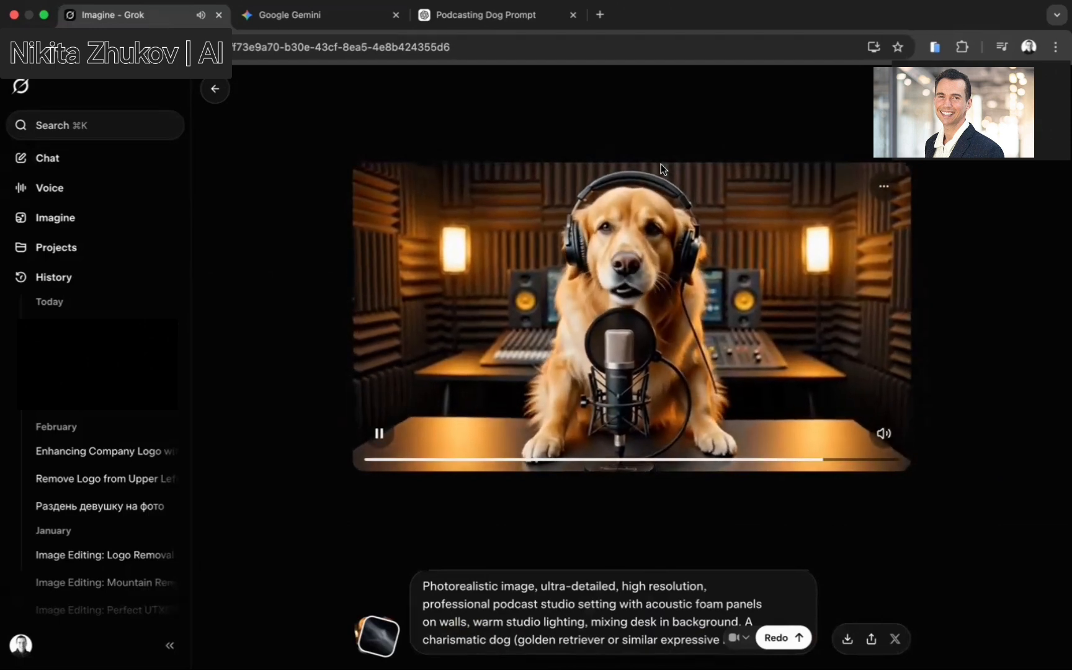
pyautogui.click(480, 347)
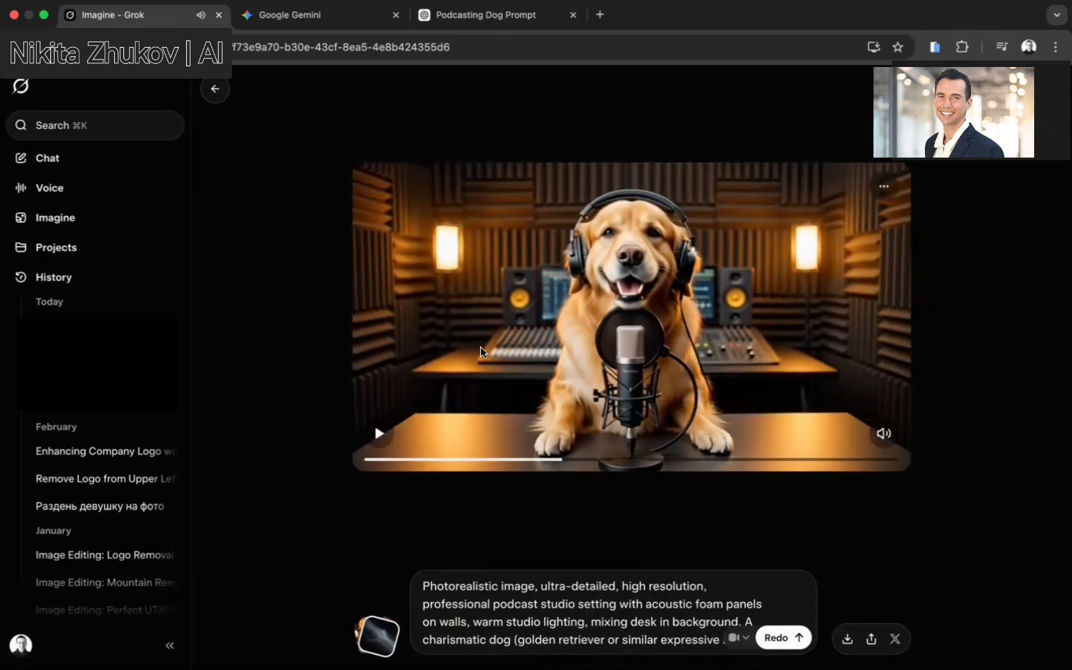